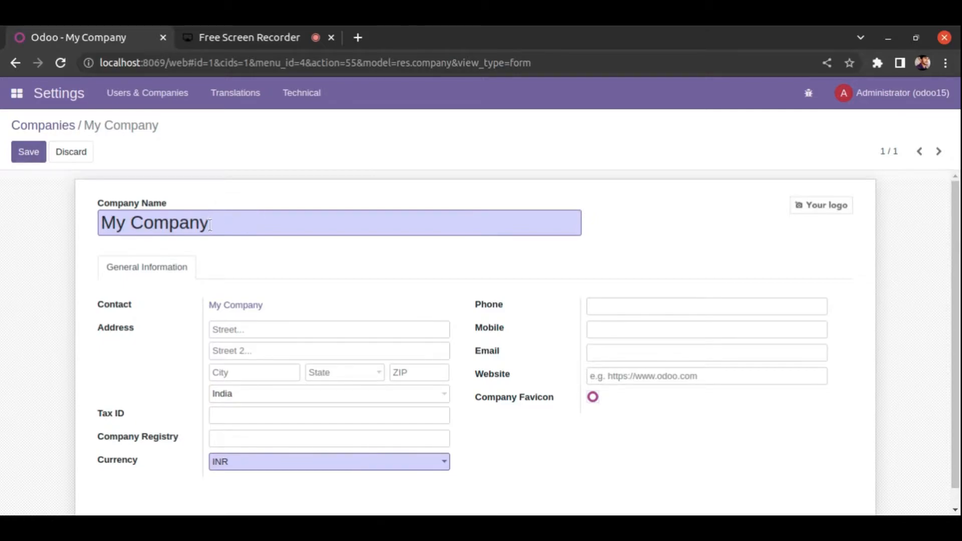
- Rename the company to YCL Techsoft, keep INR as its currency, and save the company record
drag(228, 221, 77, 216)
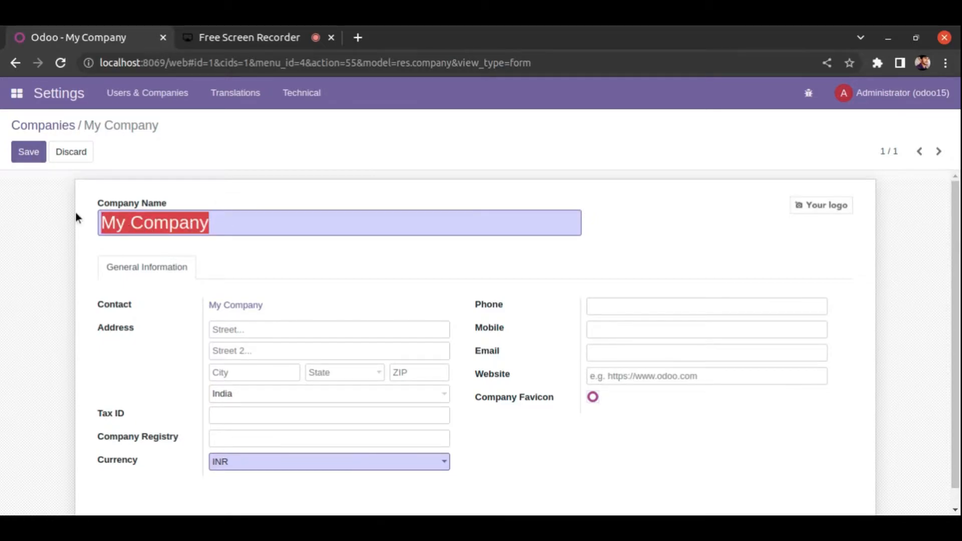
text(Y)
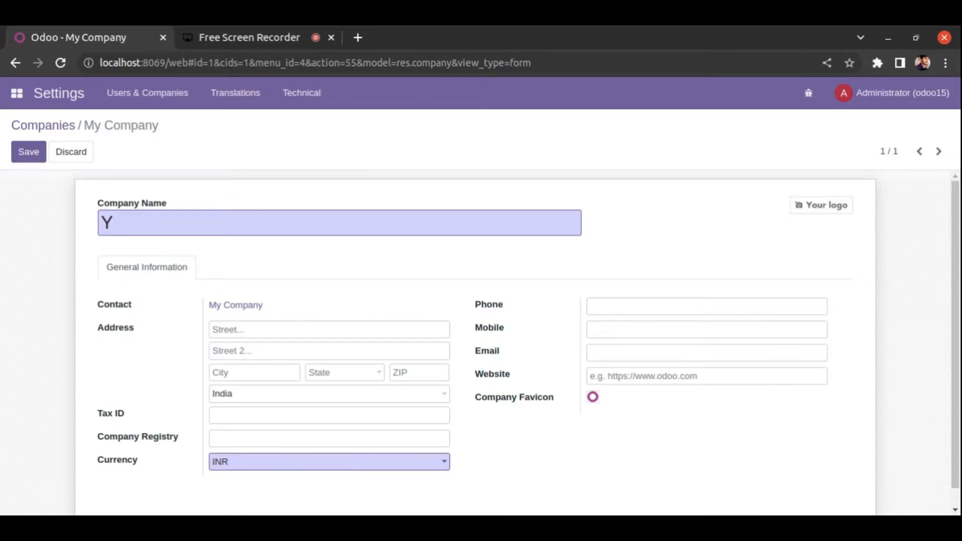
text(CL Techsoft)
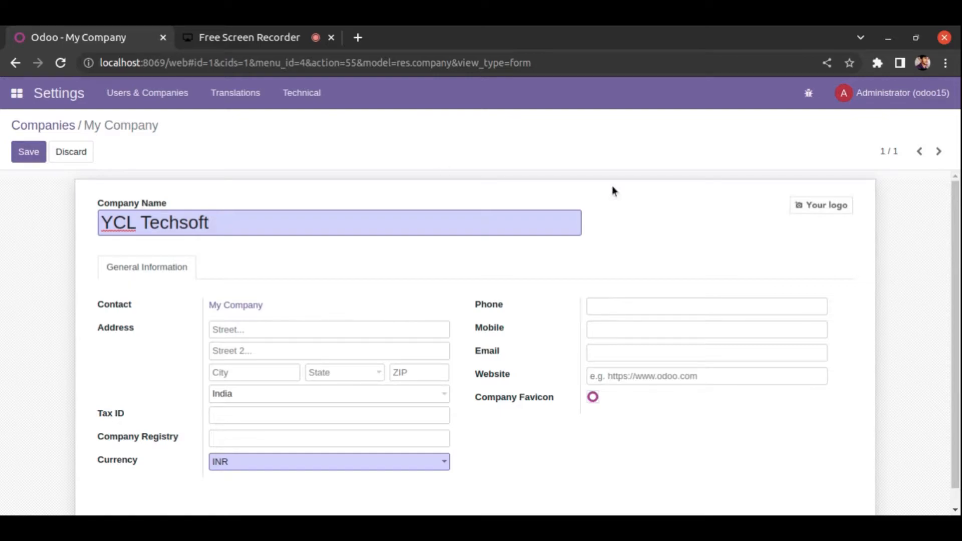
mouse_move(809, 203)
scroll(589, 420, down, 1)
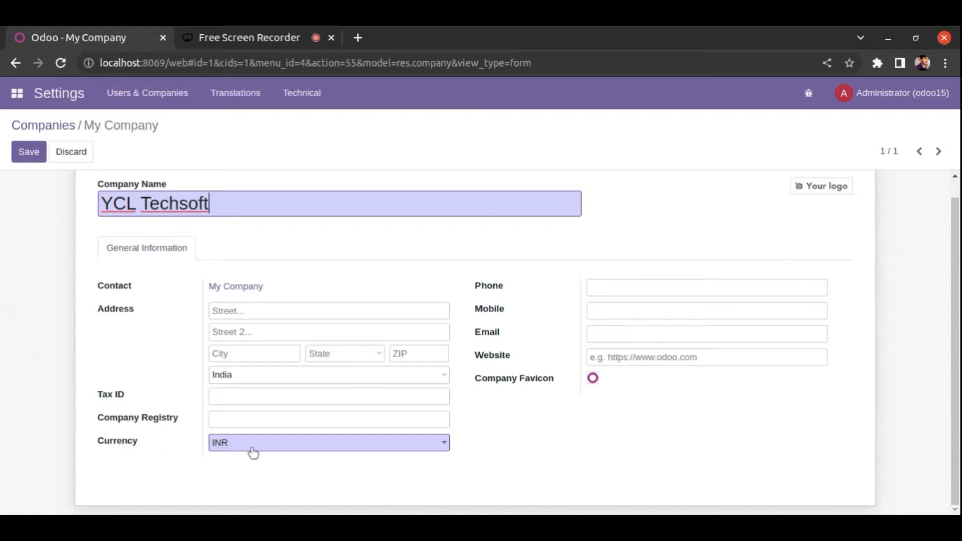
click(269, 451)
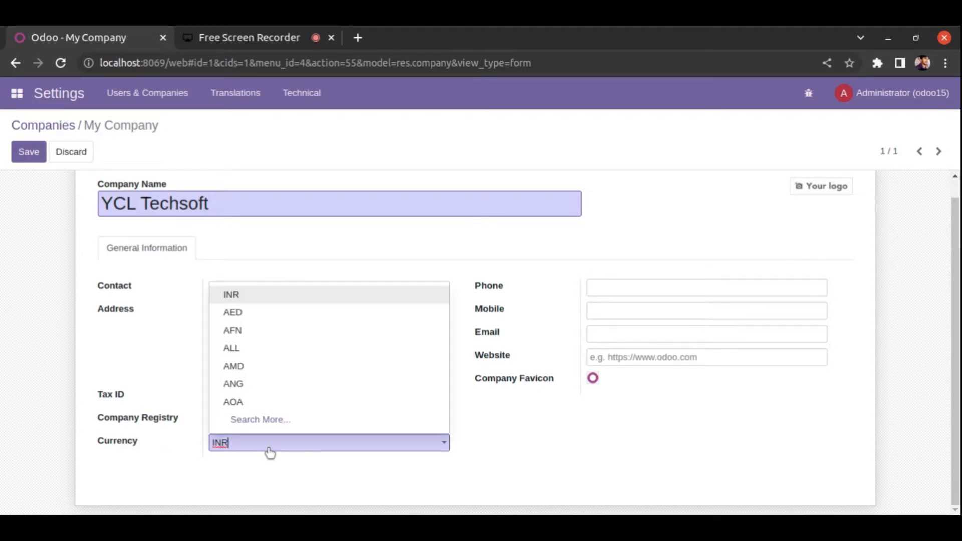
click(269, 451)
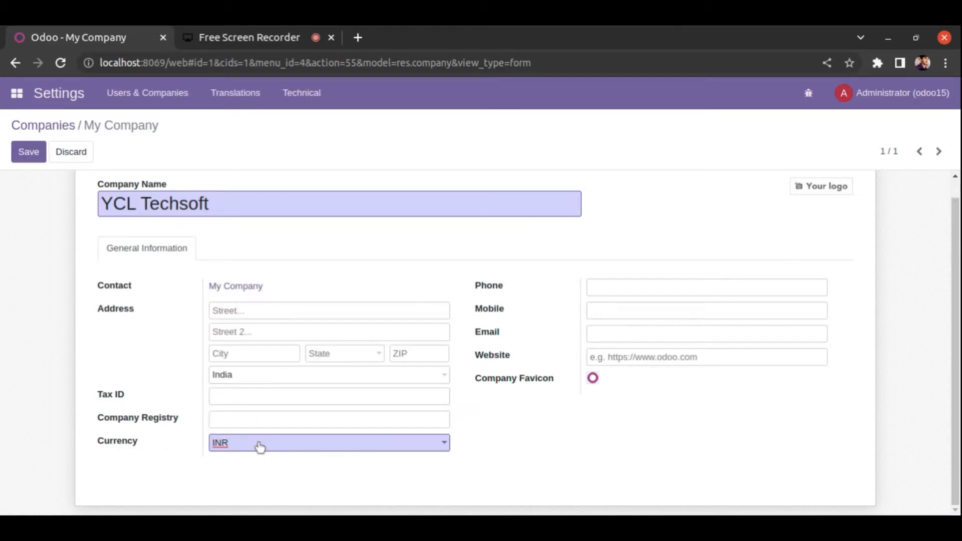
click(20, 158)
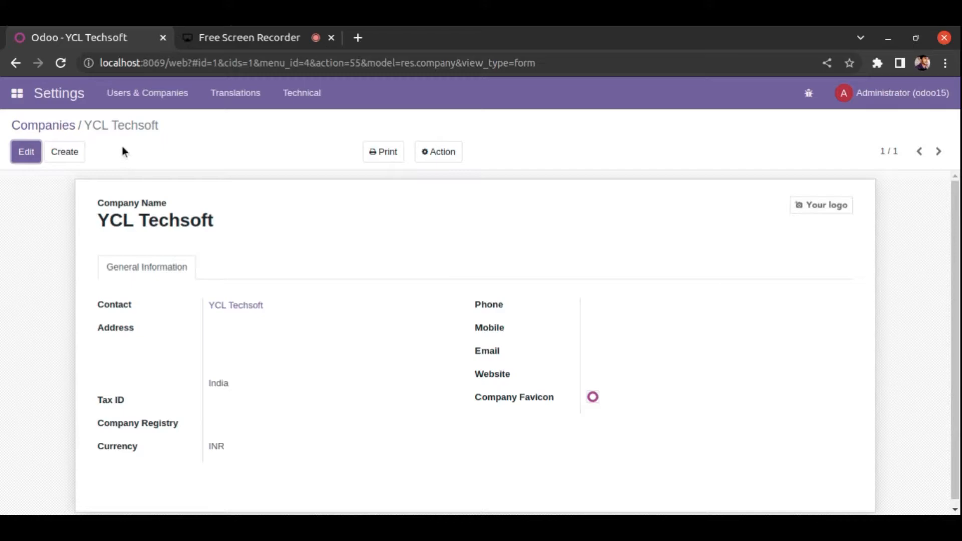
- Open the users list and remove the Internal Users filter
click(167, 97)
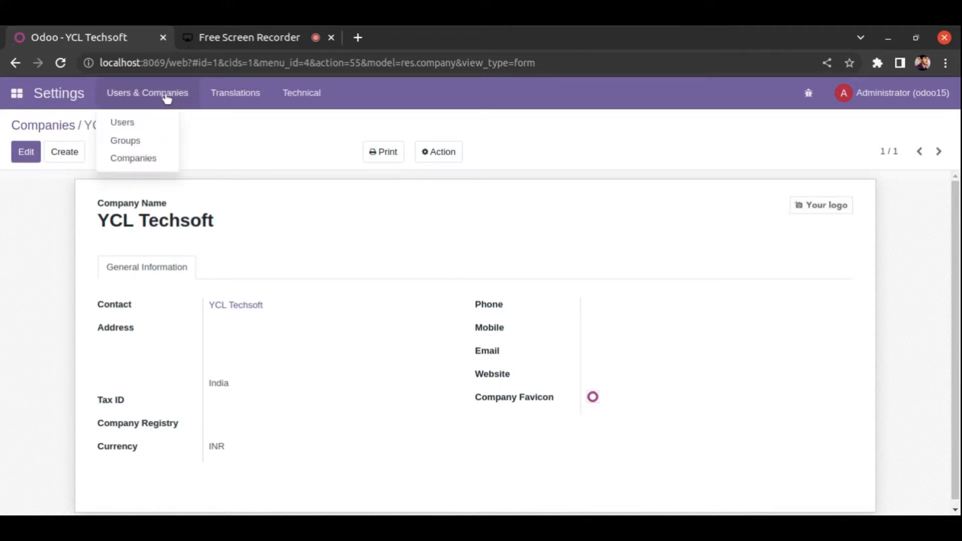
click(148, 129)
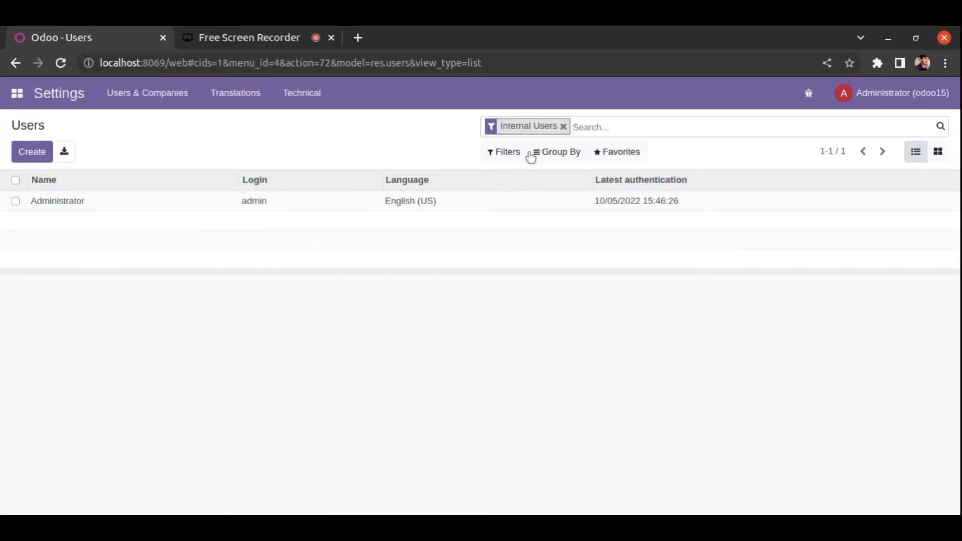
click(562, 127)
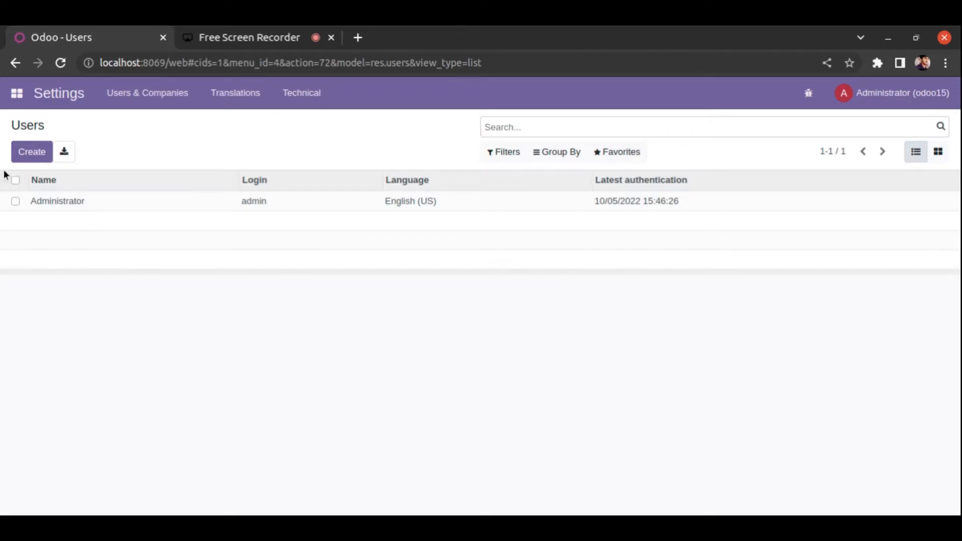
- Examine the user type, administration, technical and extra rights options on a blank new user form, and discard it
click(36, 147)
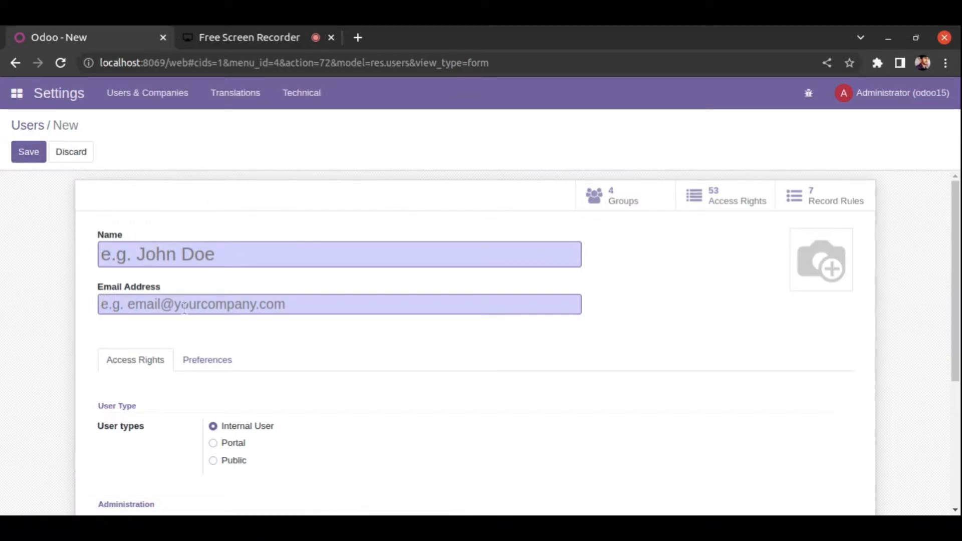
scroll(314, 337, down, 2)
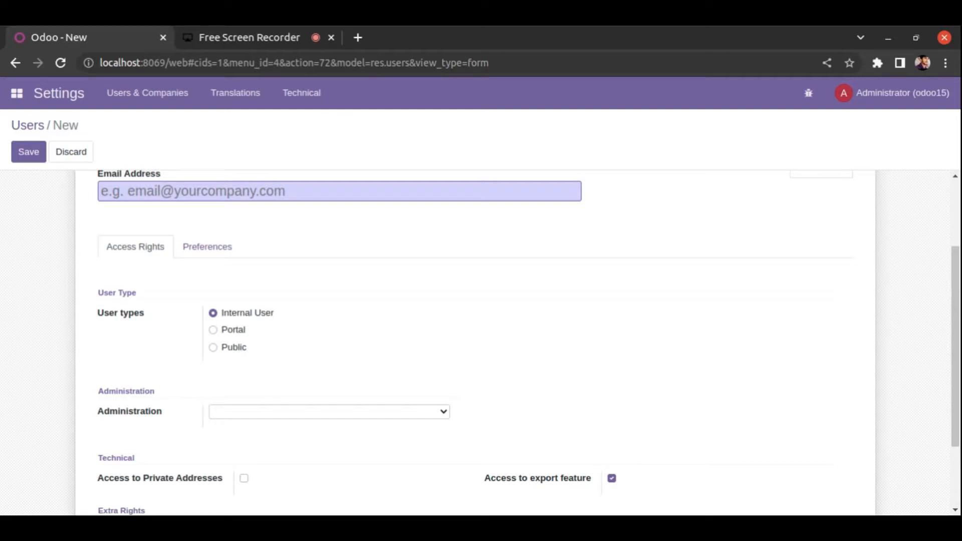
scroll(246, 316, down, 2)
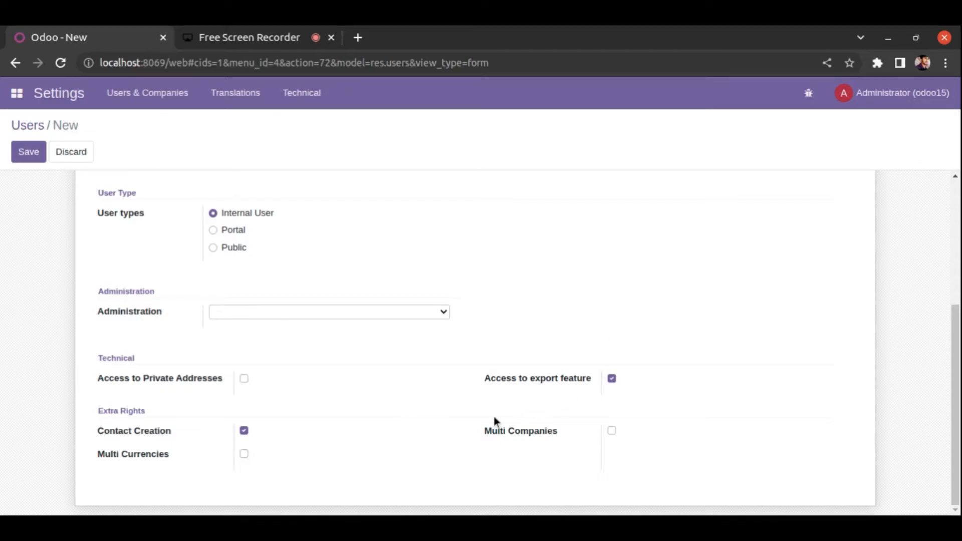
scroll(378, 432, up, 1)
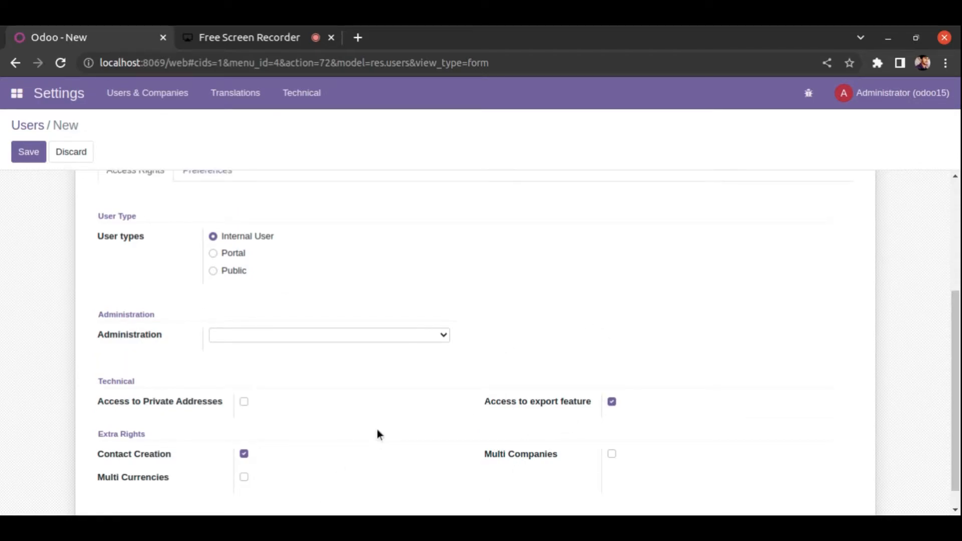
scroll(376, 429, up, 5)
scroll(495, 350, down, 4)
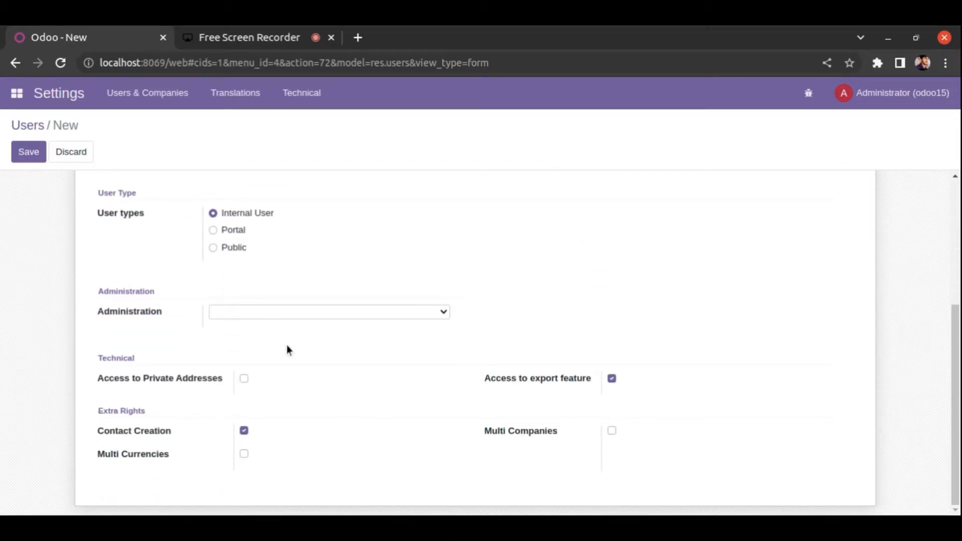
click(24, 156)
click(72, 152)
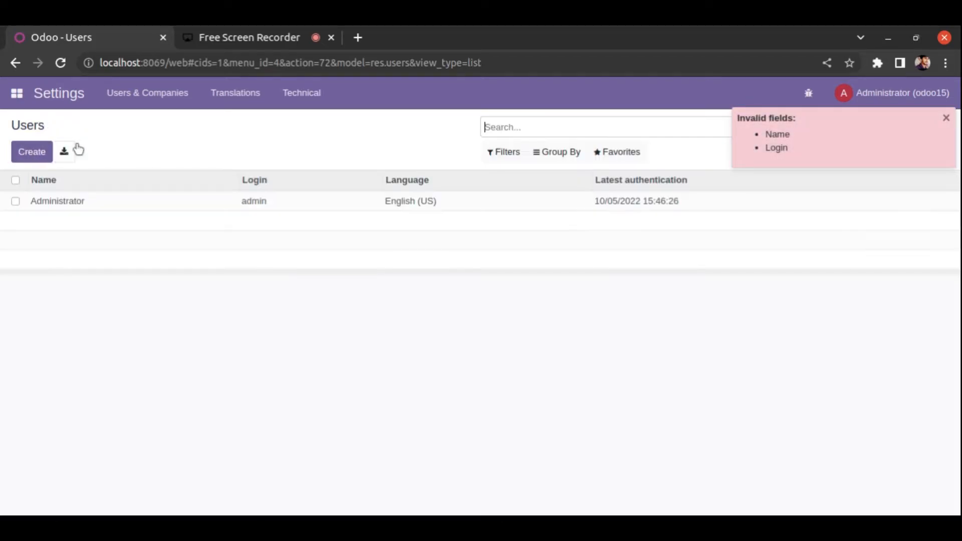
- Search all available modules for "sale" without the Apps filter and install the Sales app
click(125, 106)
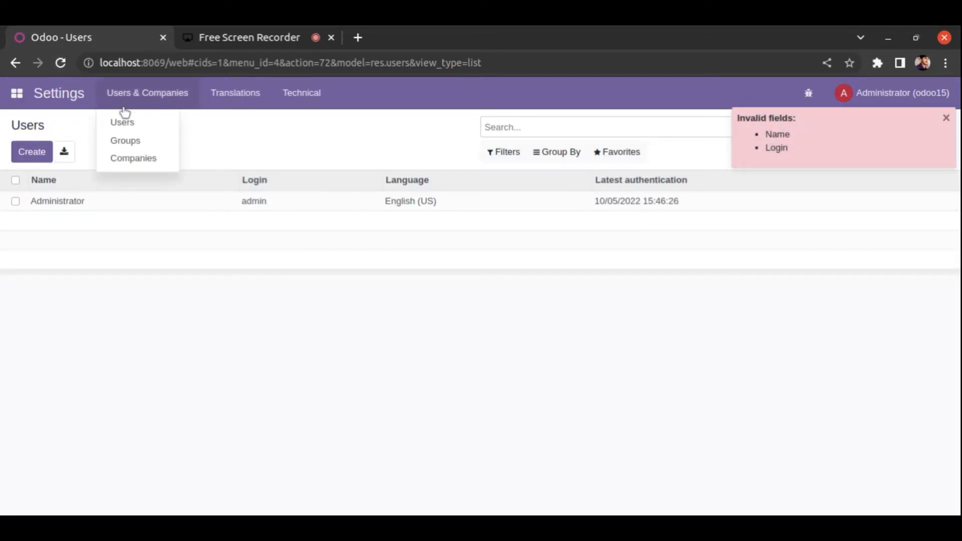
click(16, 93)
click(26, 138)
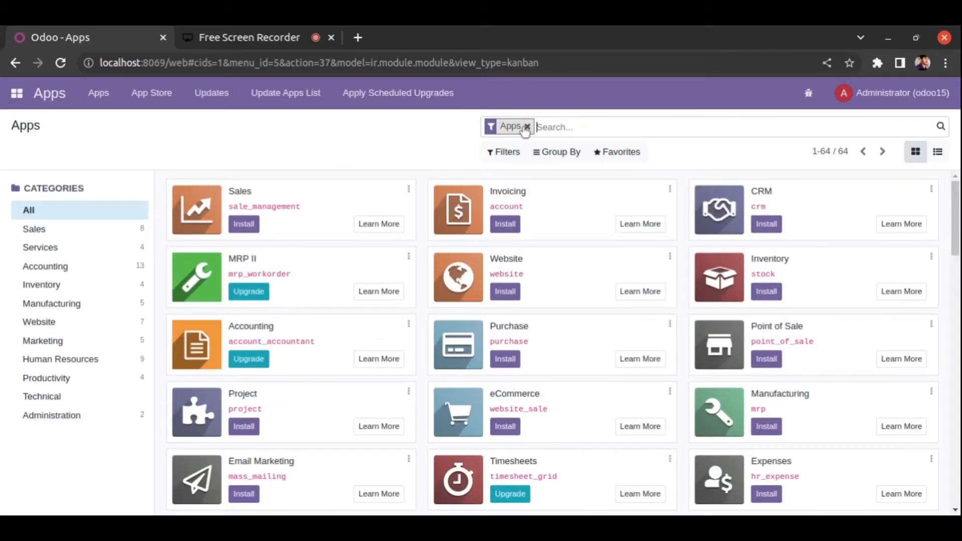
click(527, 127)
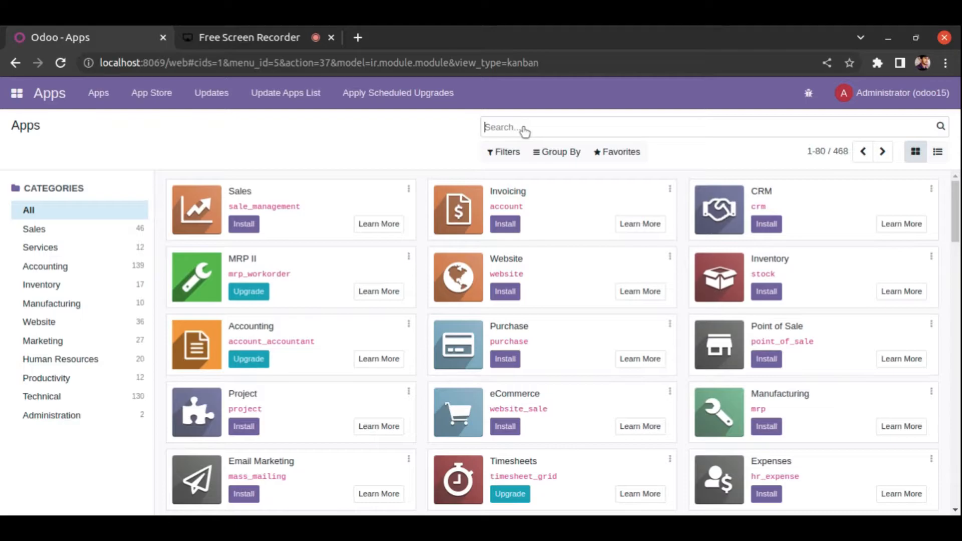
text(sale)
key(Return)
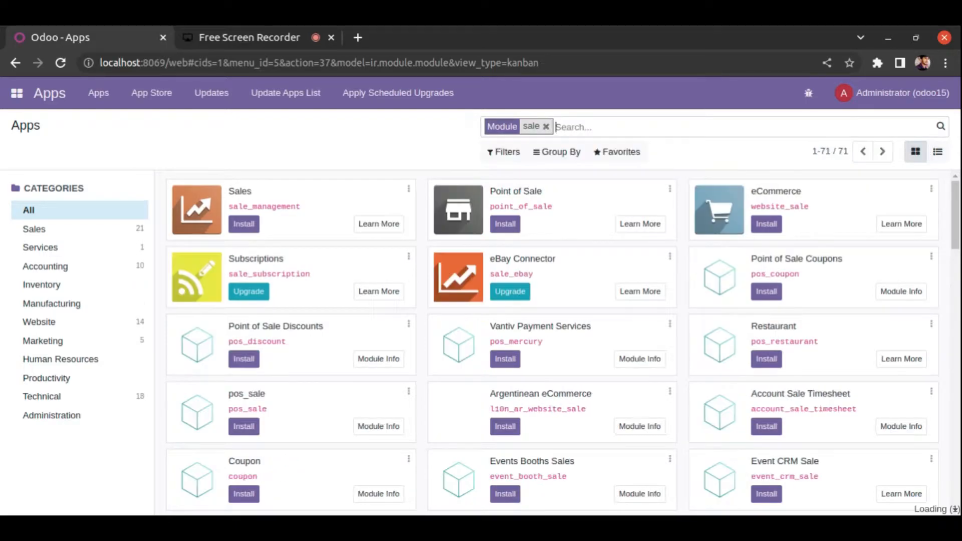
click(244, 224)
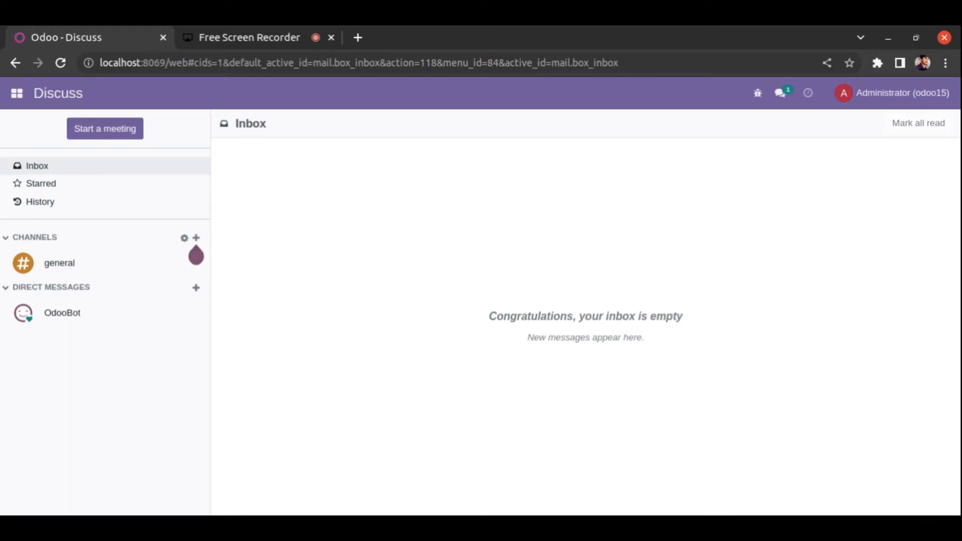
- Find the Purchase app by searching the app catalogue for "purchase" and install it
click(16, 93)
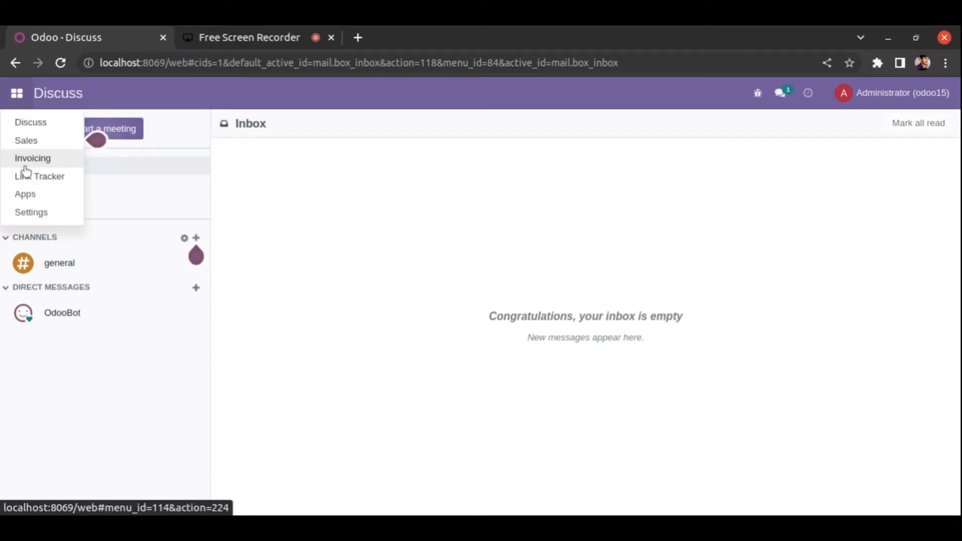
click(36, 198)
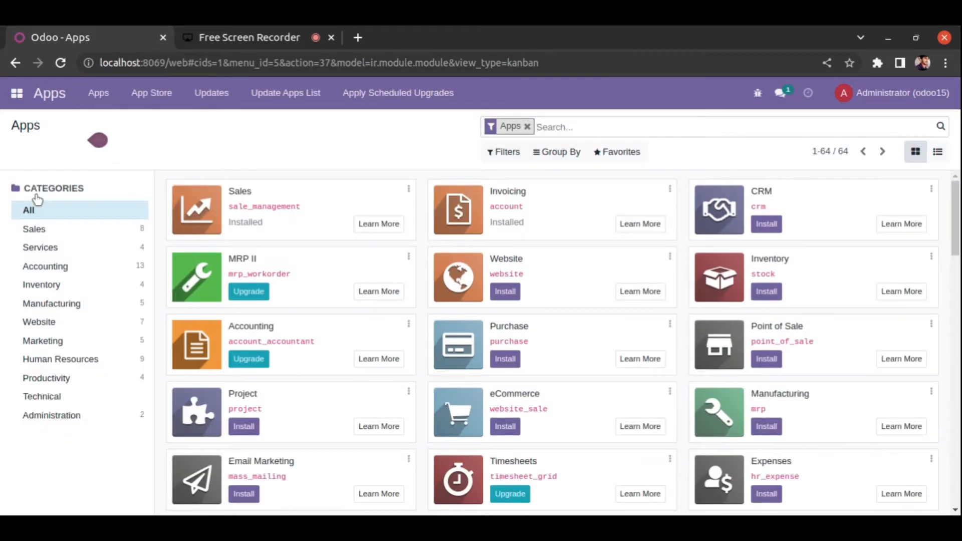
text(purchase)
key(Return)
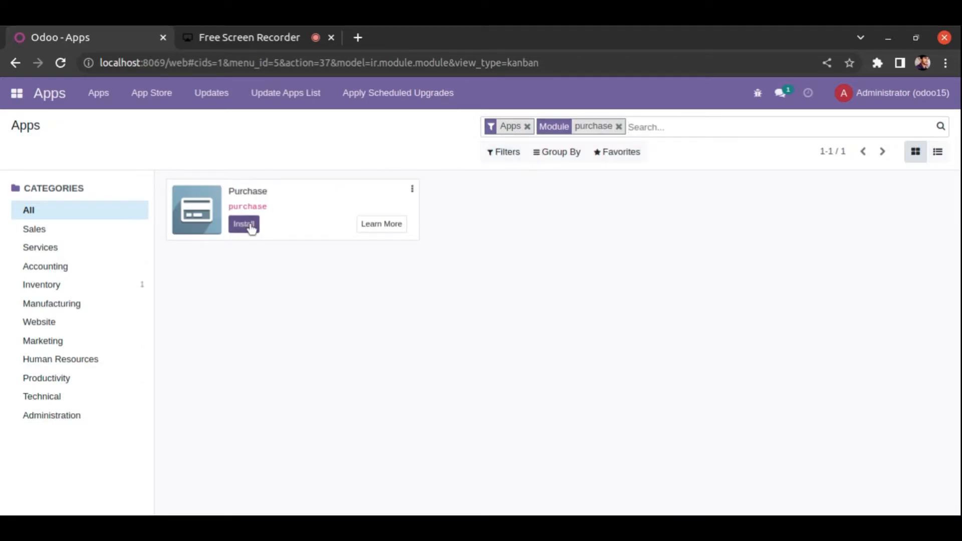
click(244, 224)
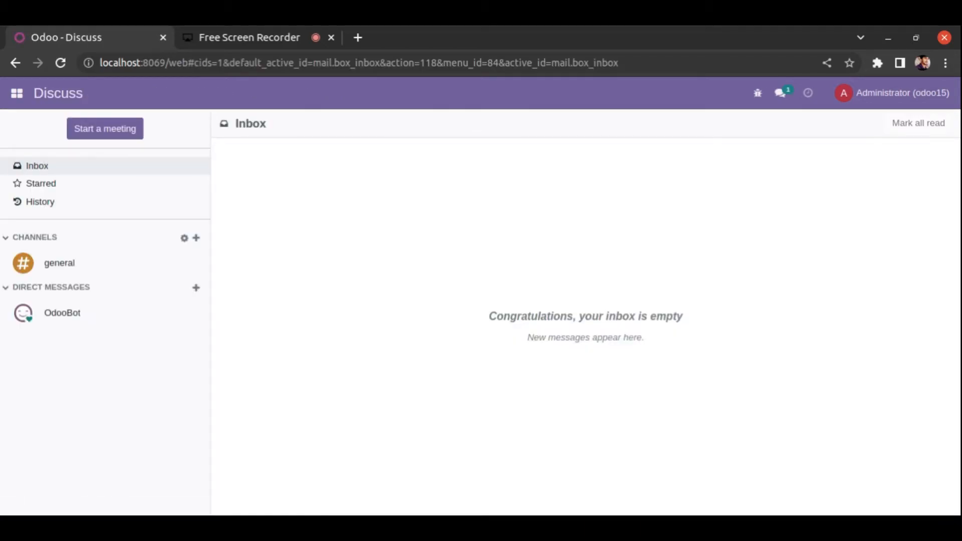
- Search all modules for "inven" without the Apps filter and install the Inventory app
click(3, 96)
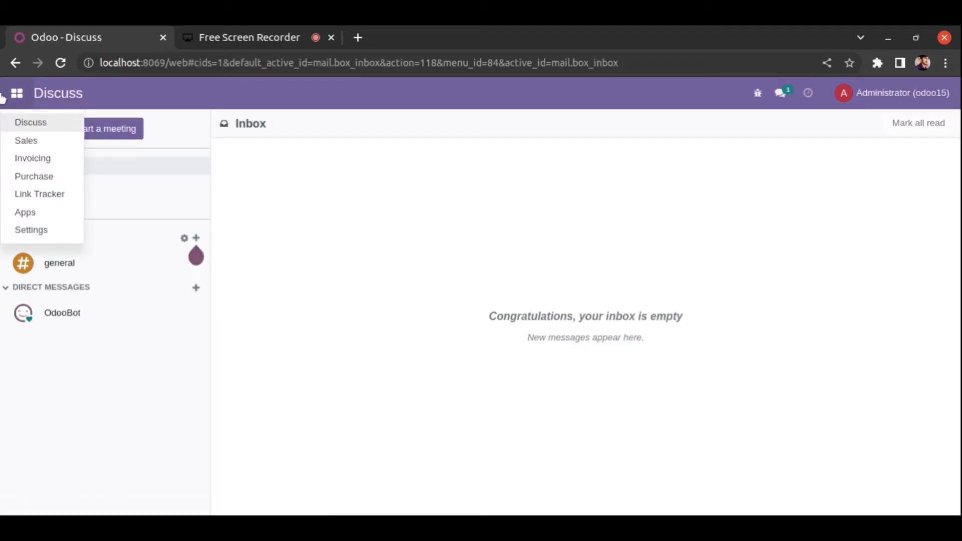
click(31, 213)
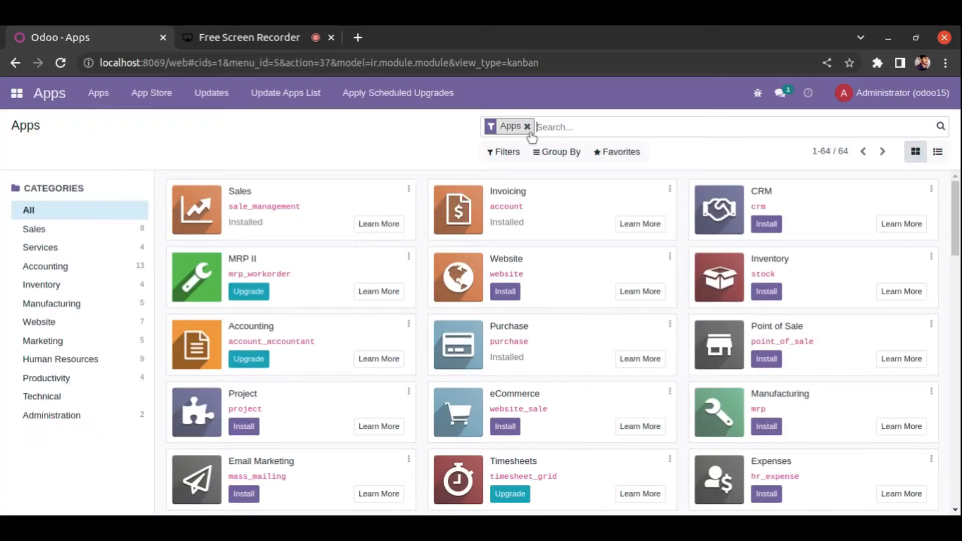
click(527, 126)
text(invwe)
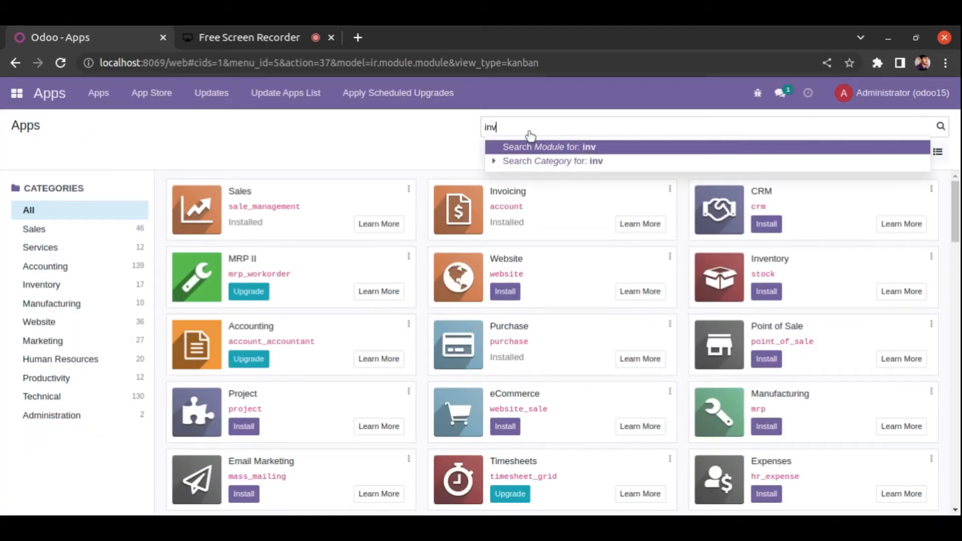
key(BackSpace)
key(BackSpace)
text(en)
key(Return)
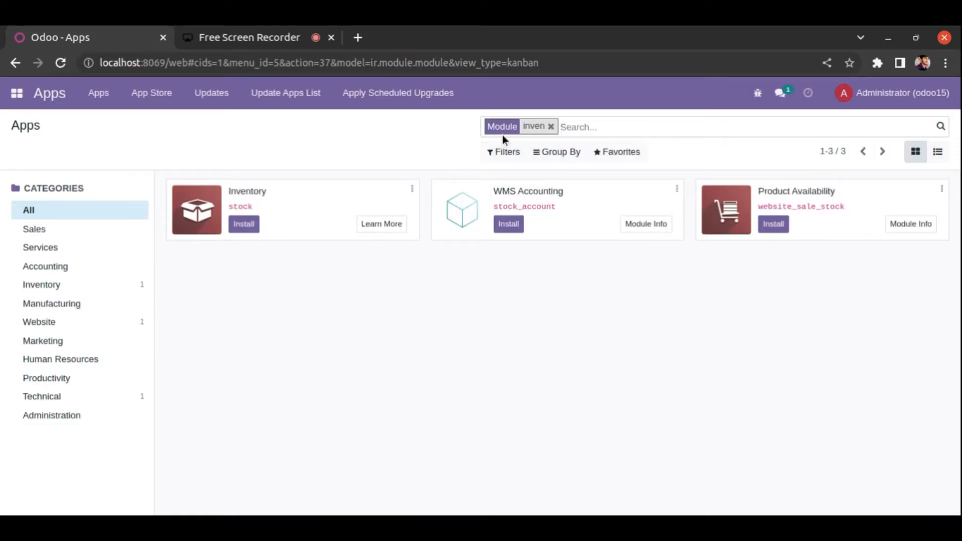
click(242, 224)
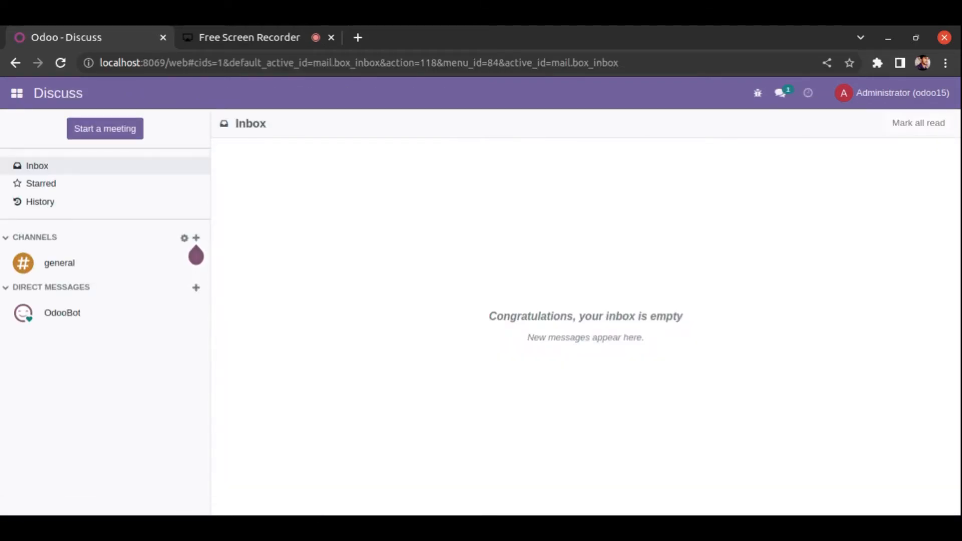
- Start a new product record from the product list of the Sales app
click(17, 96)
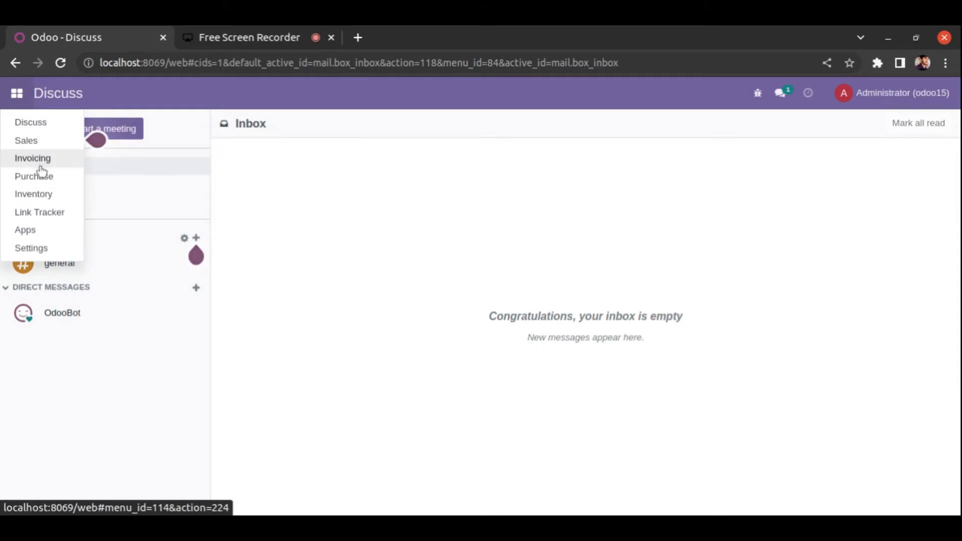
click(50, 139)
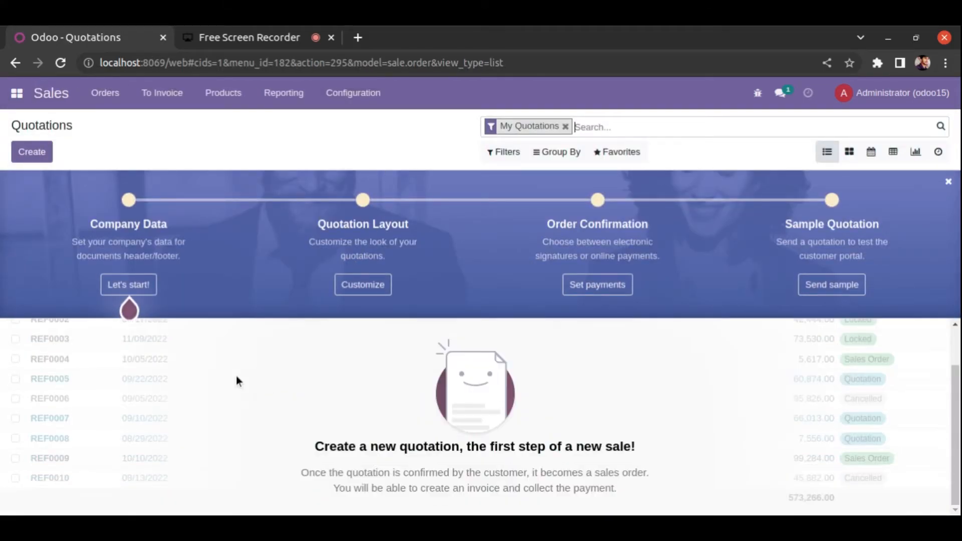
click(227, 98)
click(222, 130)
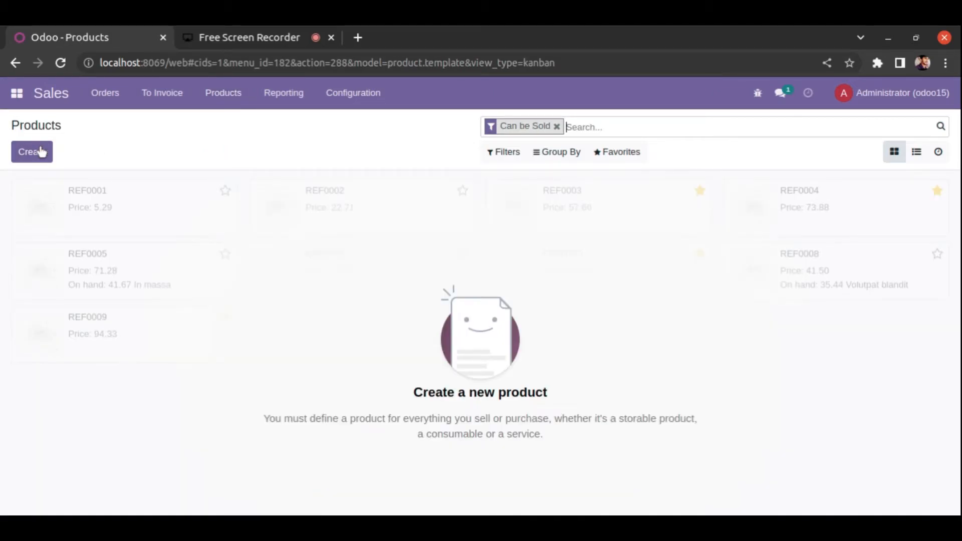
click(28, 155)
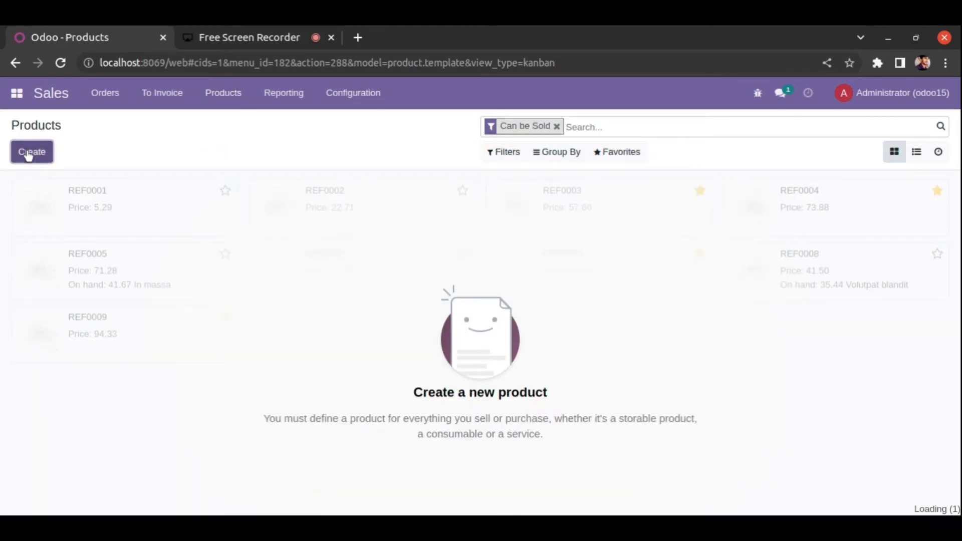
scroll(281, 227, down, 2)
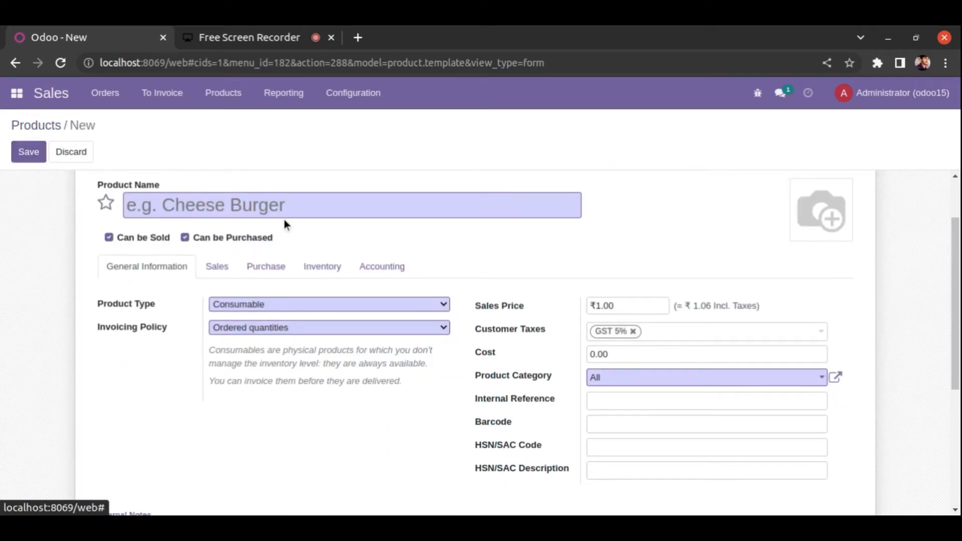
- Name the product Laptop and make it a storable product with a sales price of 20000 and a cost of 15000
text(La)
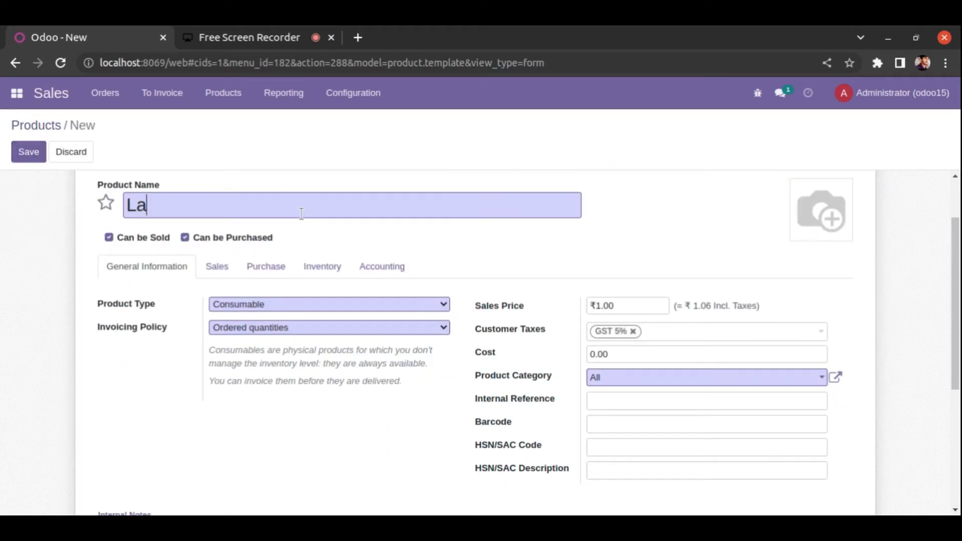
text(ptop)
click(248, 342)
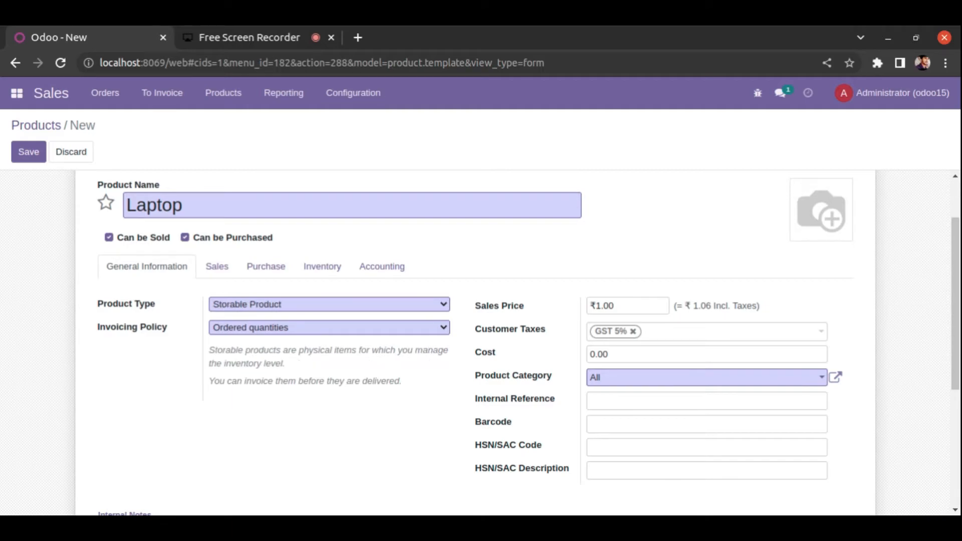
click(621, 301)
text(20000)
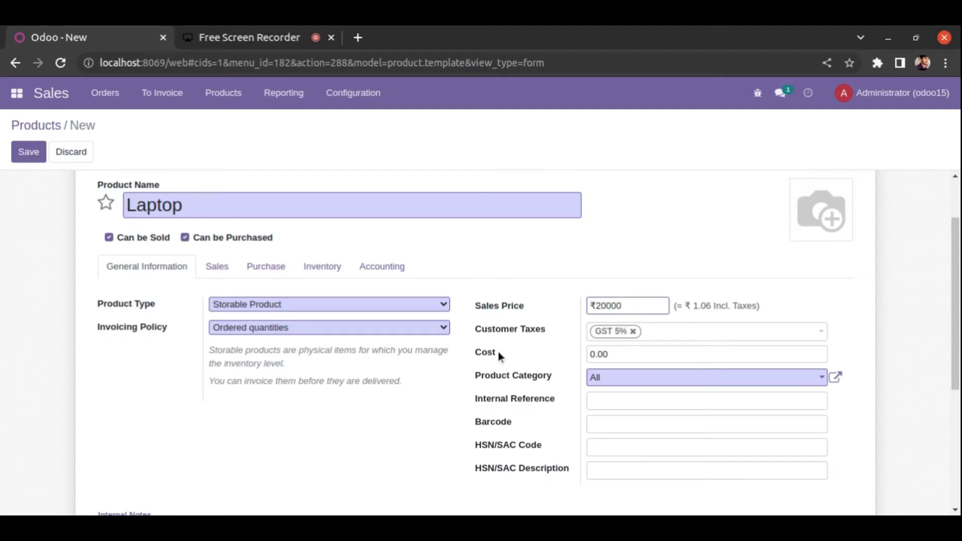
click(643, 355)
text(15000)
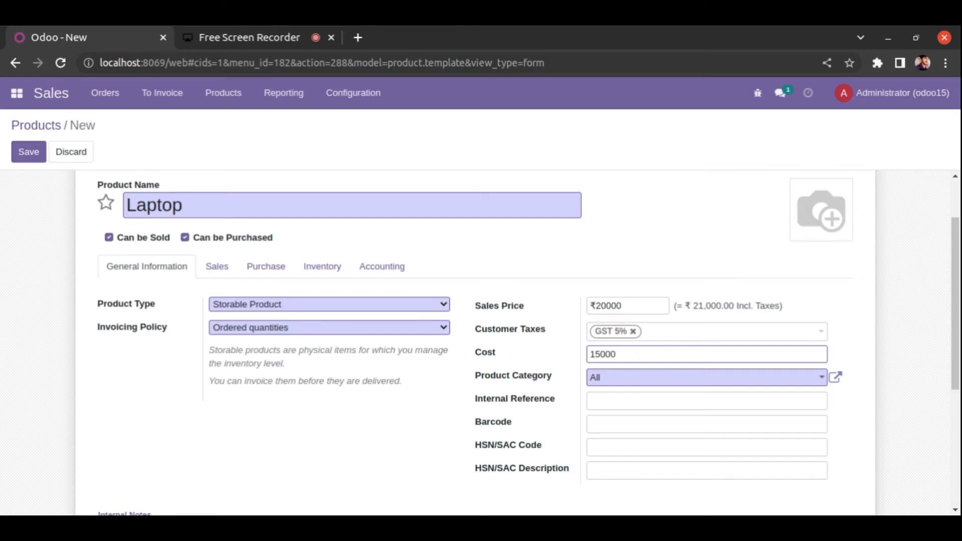
- Review the Laptop product's sales, purchase, inventory and general settings and save the product
scroll(585, 356, down, 1)
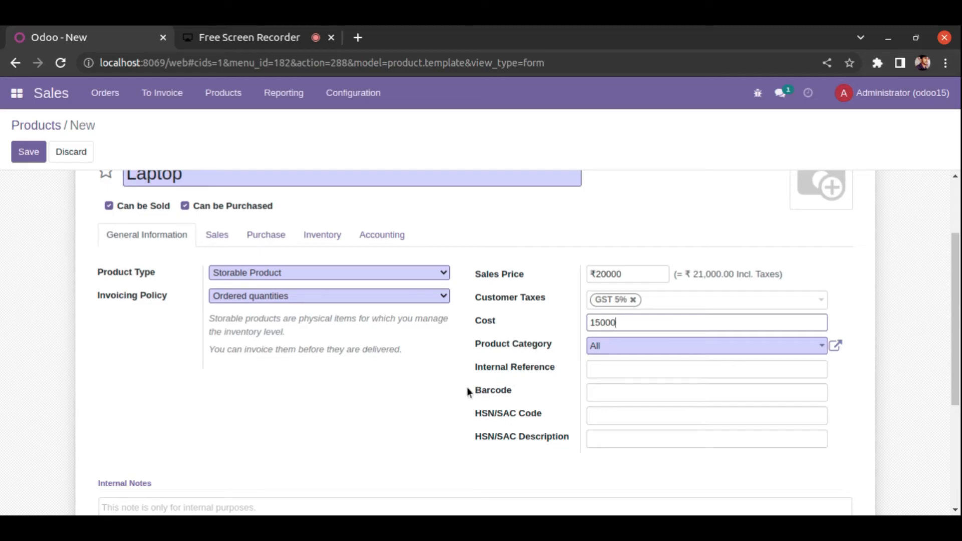
scroll(612, 437, up, 2)
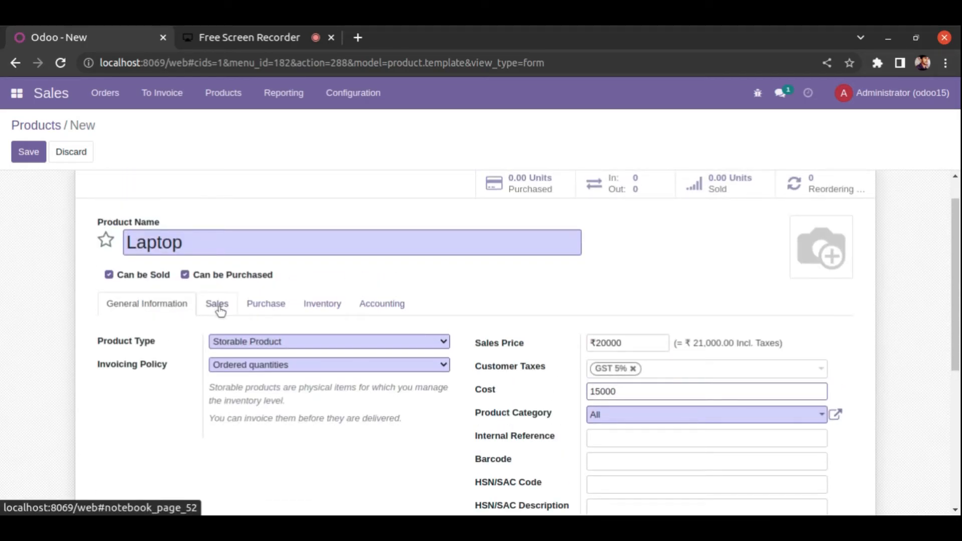
click(221, 311)
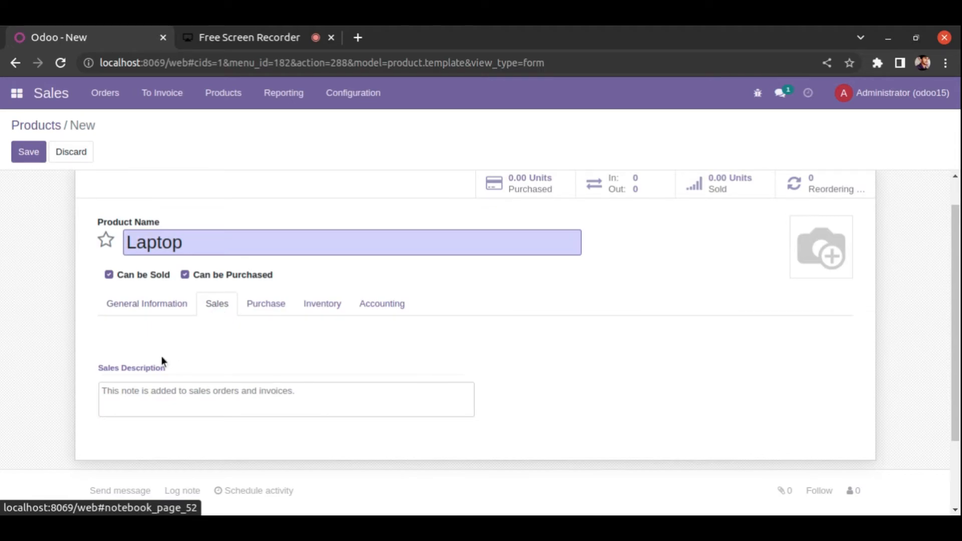
click(271, 312)
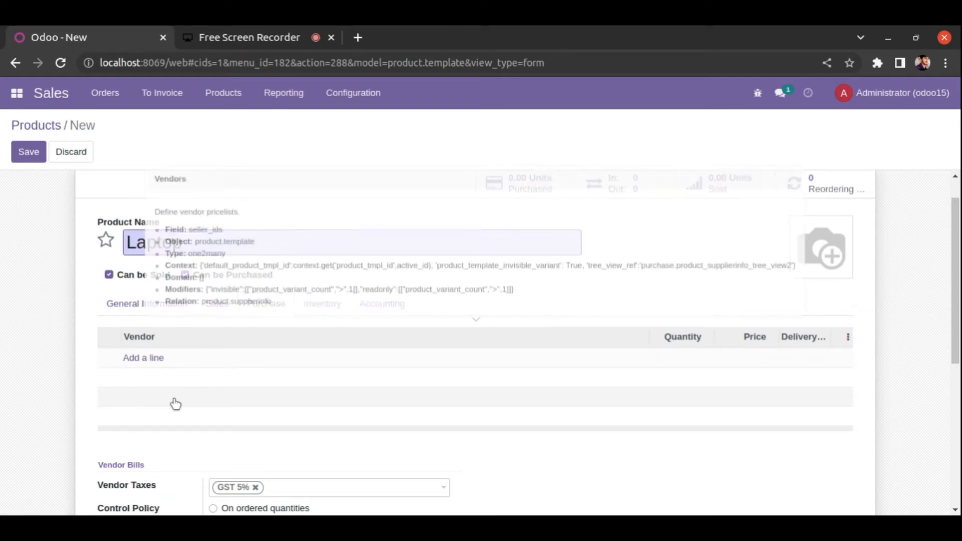
click(318, 305)
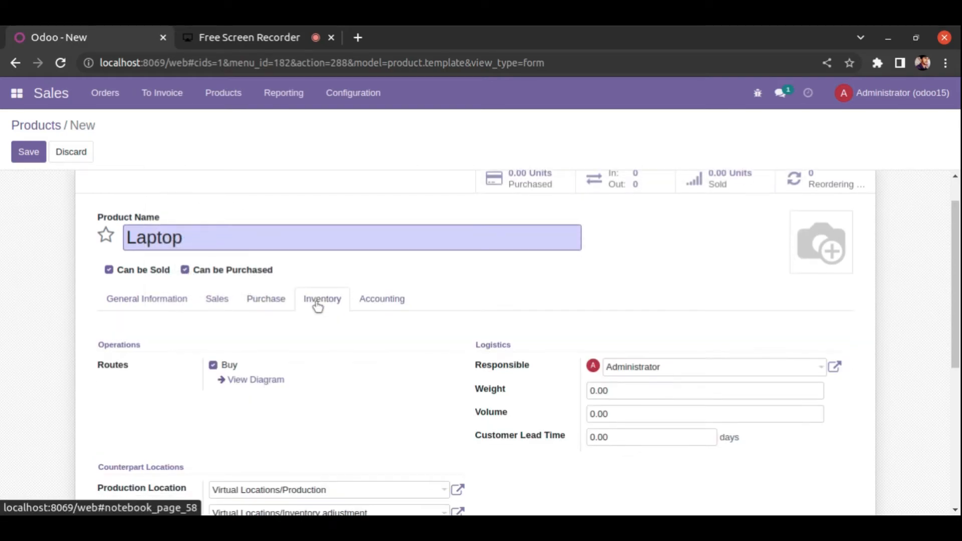
scroll(317, 305, down, 2)
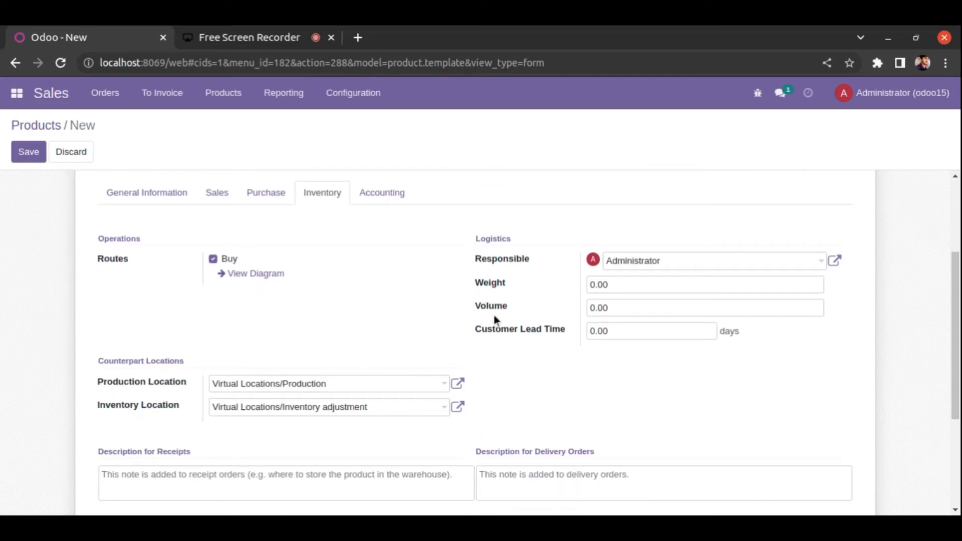
scroll(354, 306, up, 1)
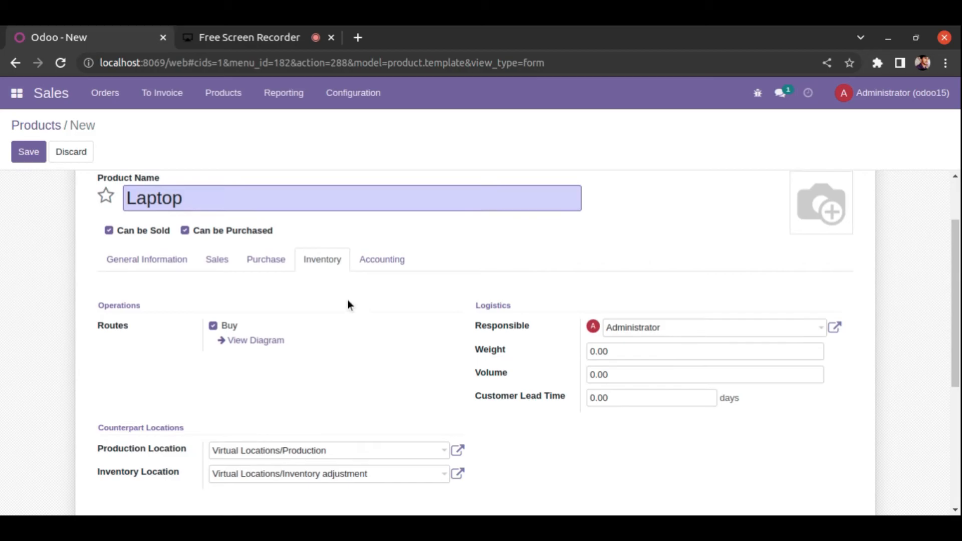
scroll(113, 190, up, 2)
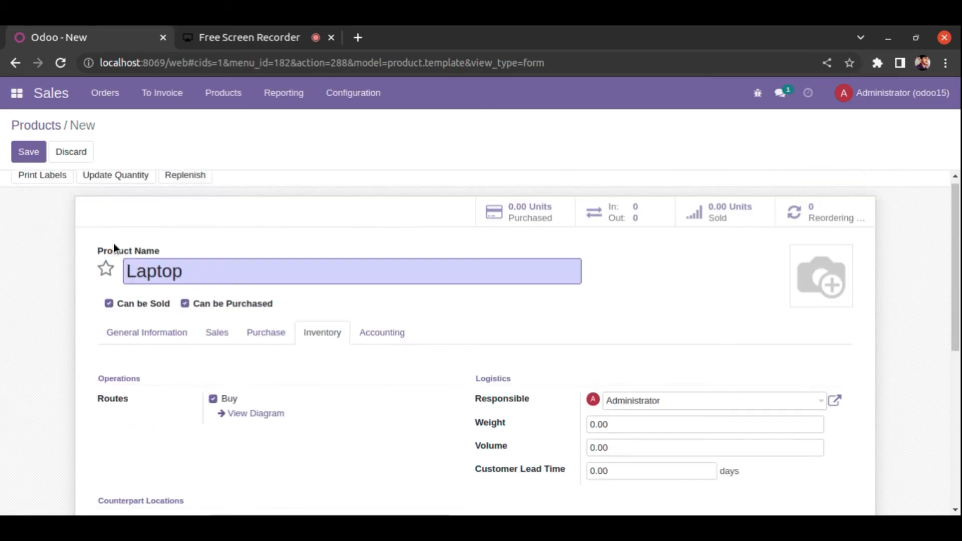
click(150, 345)
scroll(425, 325, down, 2)
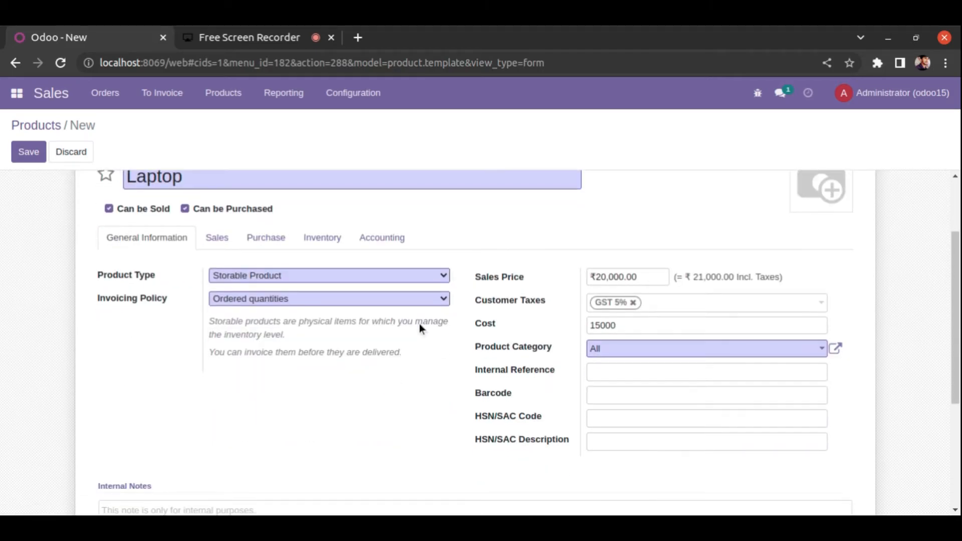
click(28, 151)
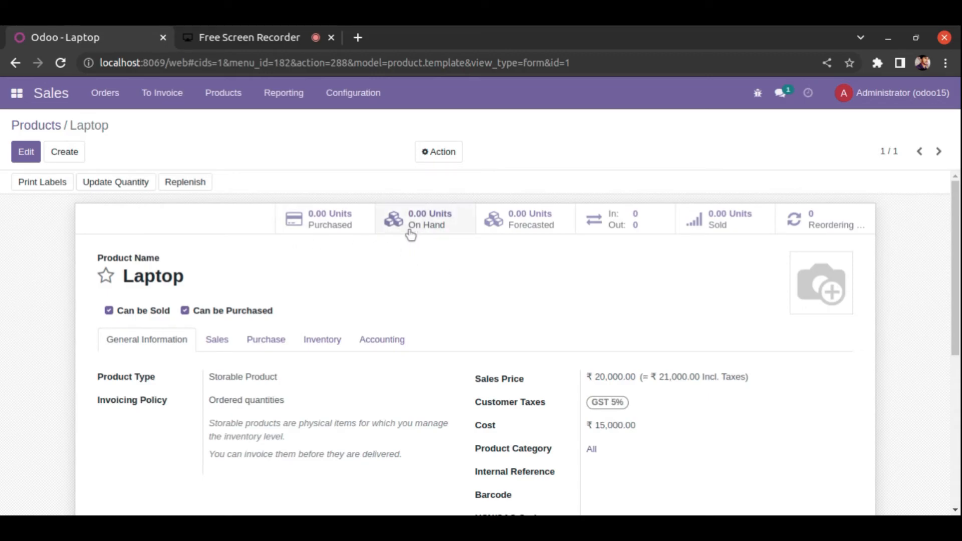
scroll(508, 337, down, 2)
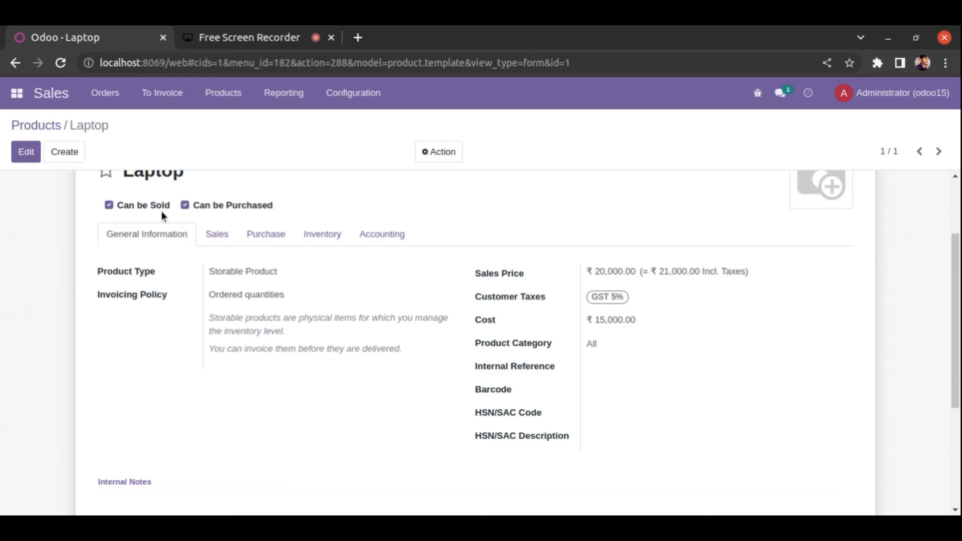
- Create a company vendor named ABC in the Purchase app and save it
click(13, 94)
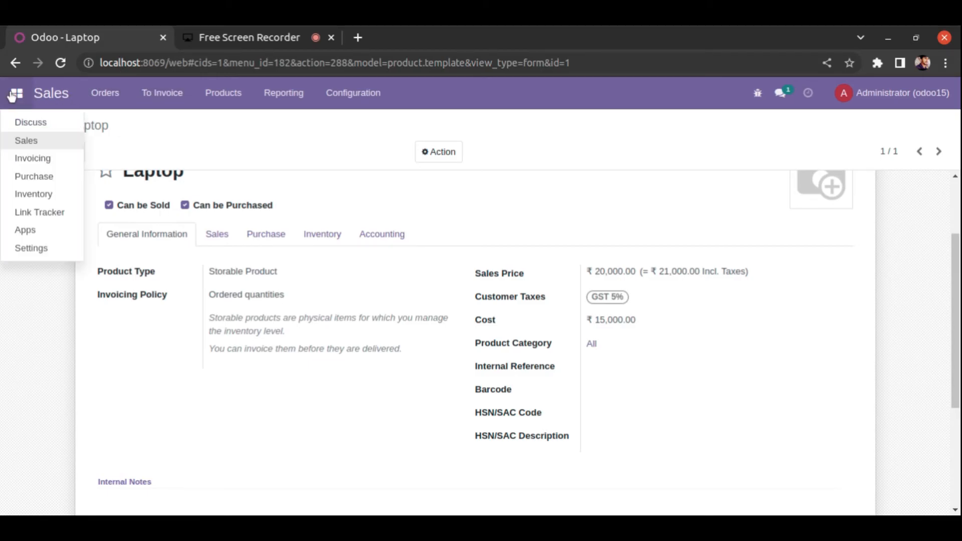
click(36, 178)
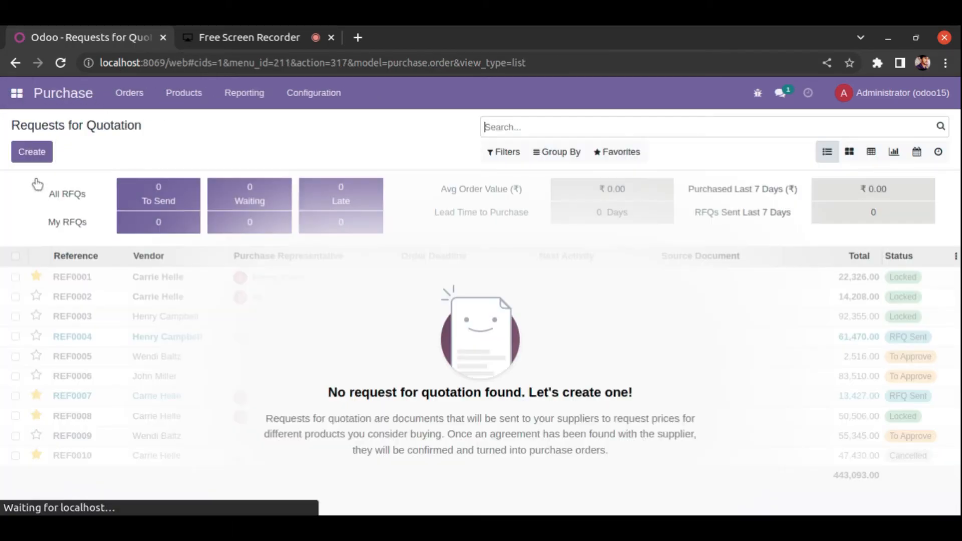
click(126, 99)
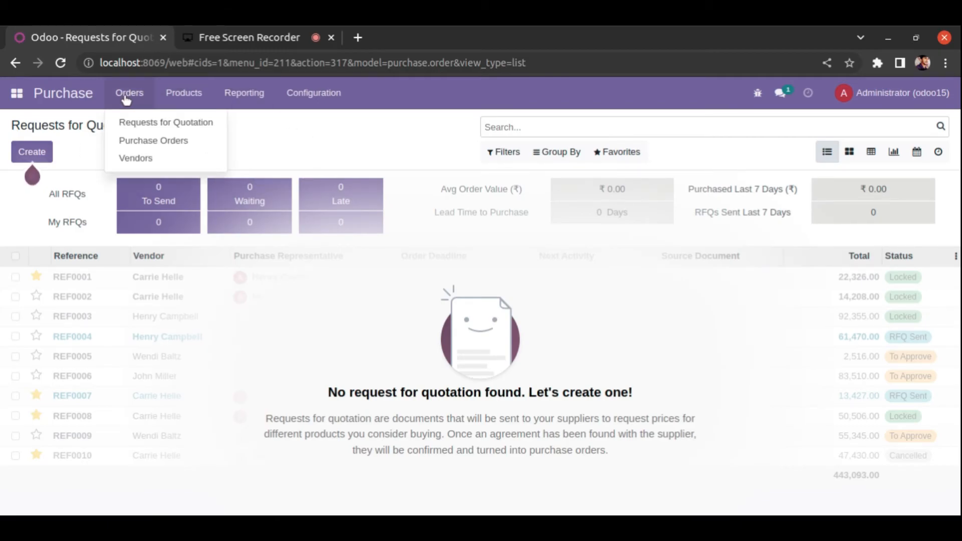
click(136, 159)
click(36, 154)
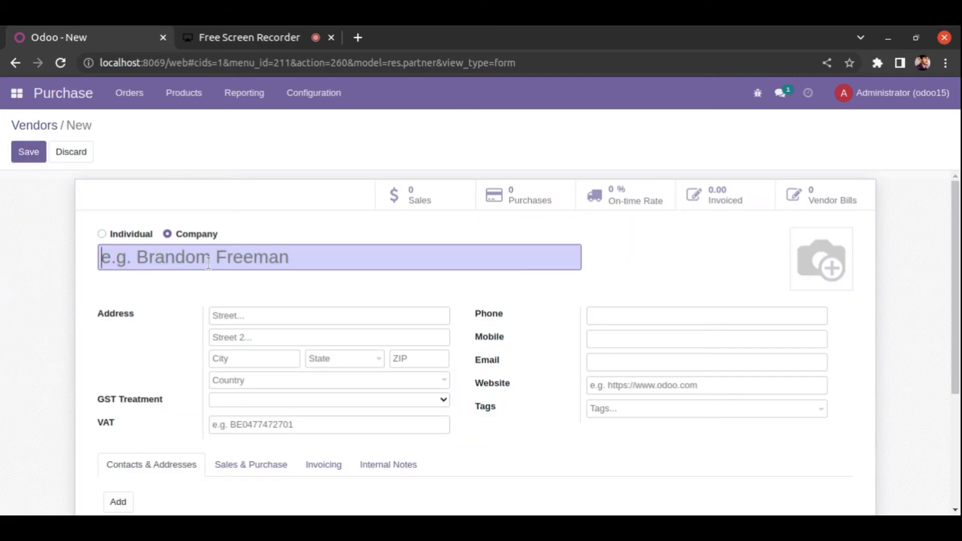
text(ABC)
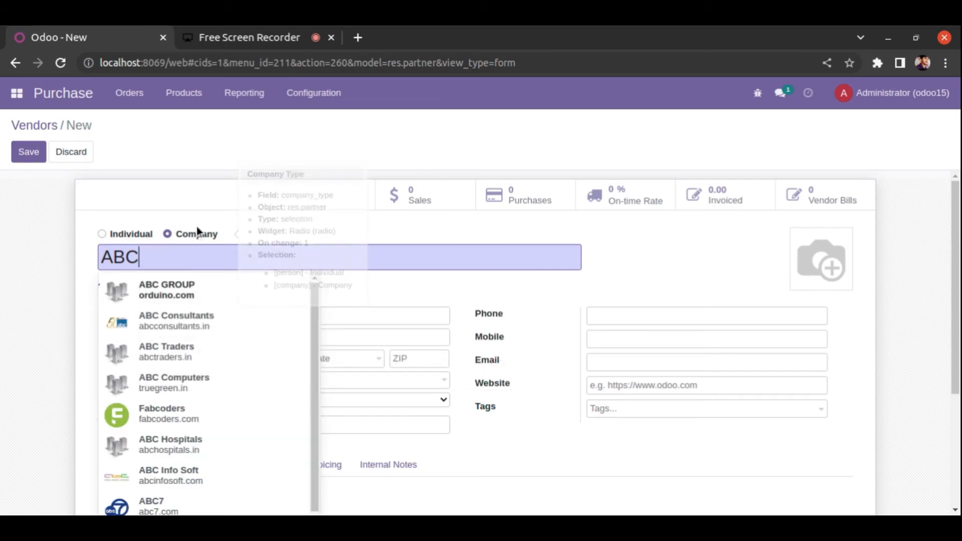
scroll(365, 235, down, 3)
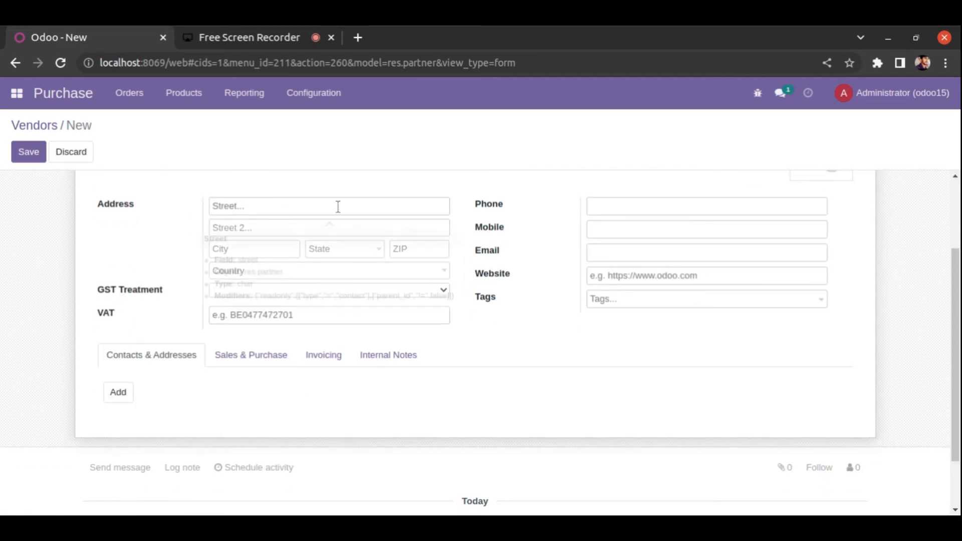
scroll(372, 398, up, 3)
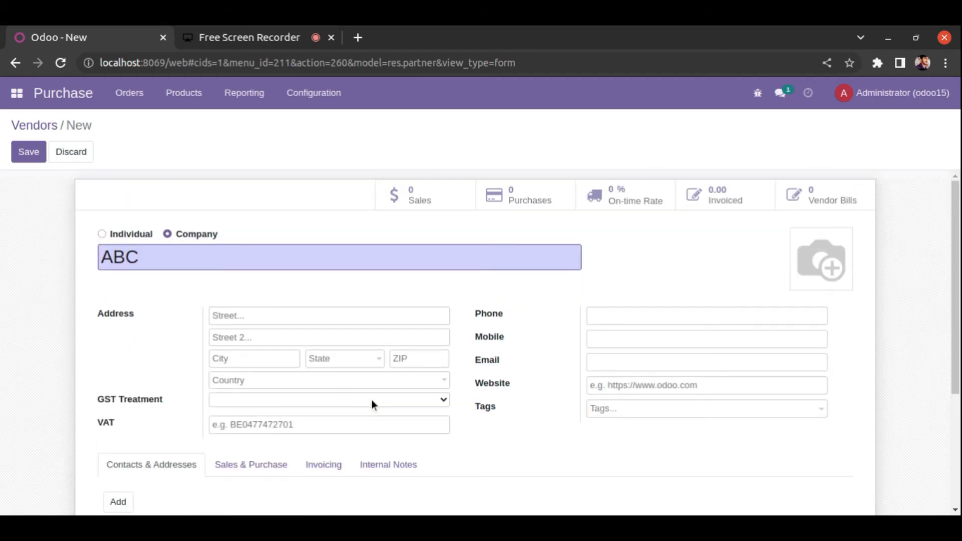
click(29, 152)
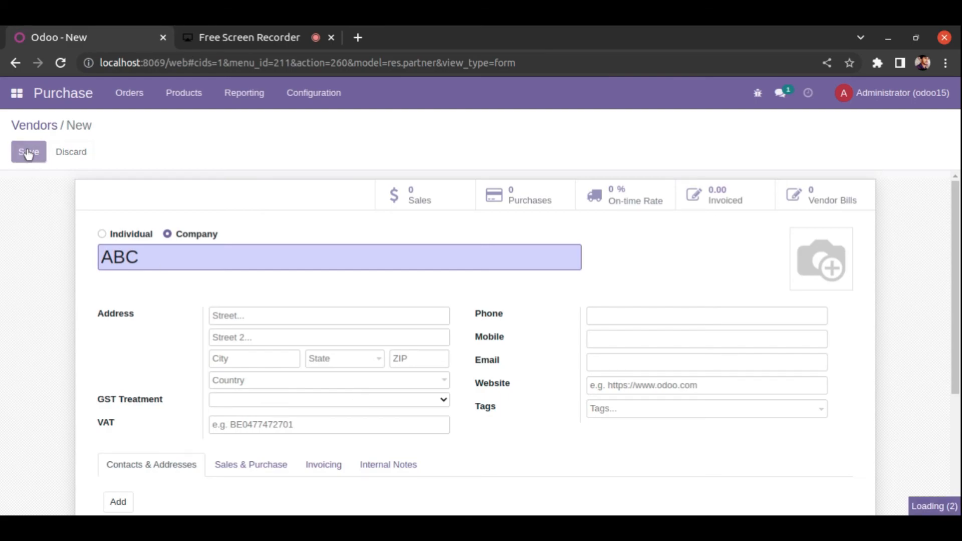
- Start a new request for quotation with ABC as the vendor
click(126, 95)
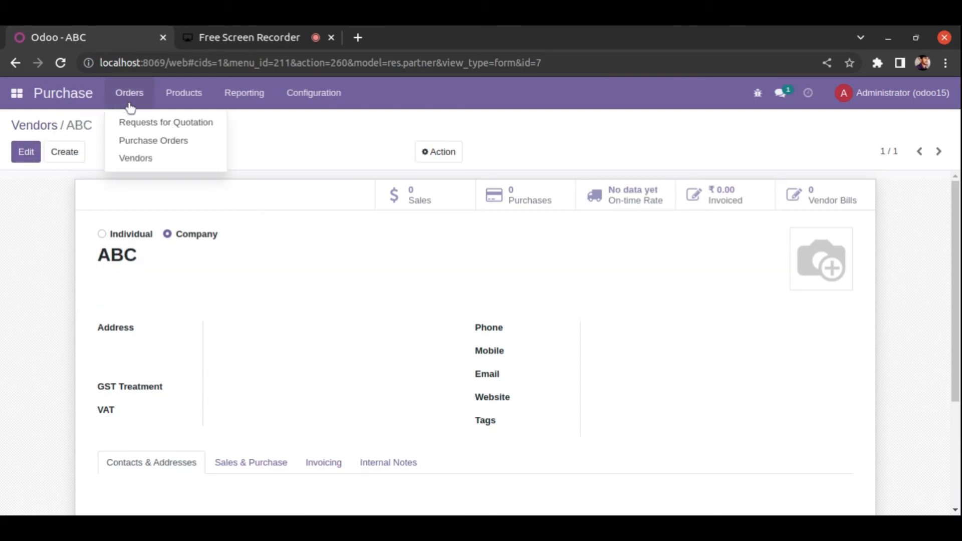
click(198, 125)
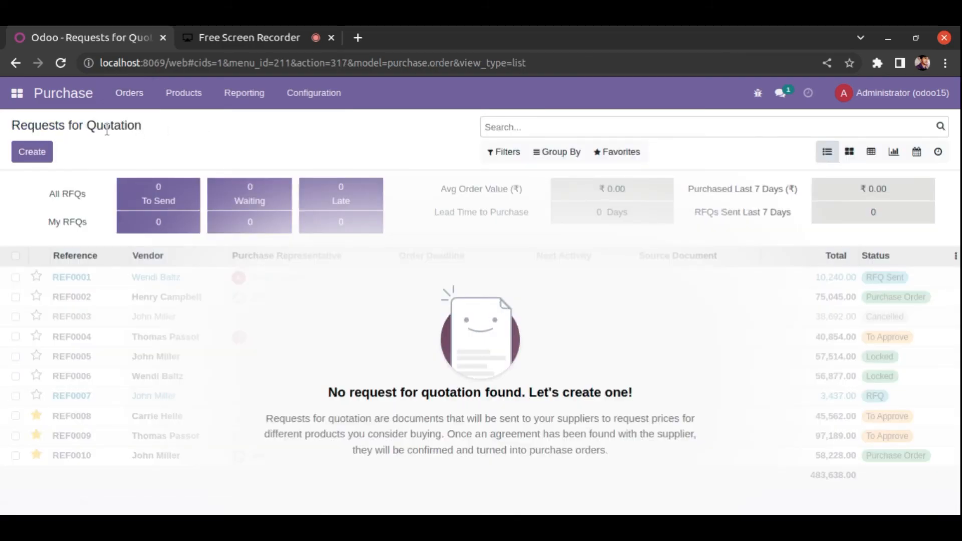
click(30, 155)
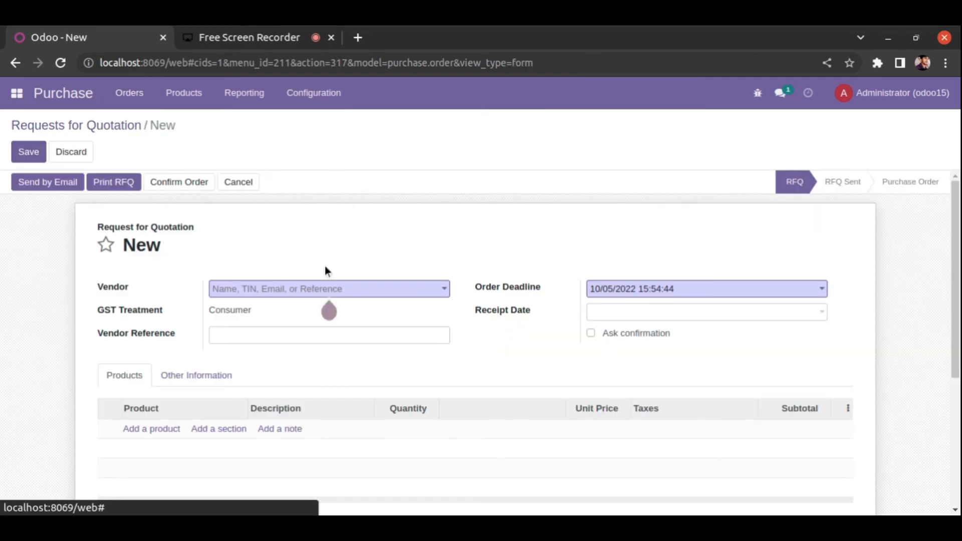
click(278, 295)
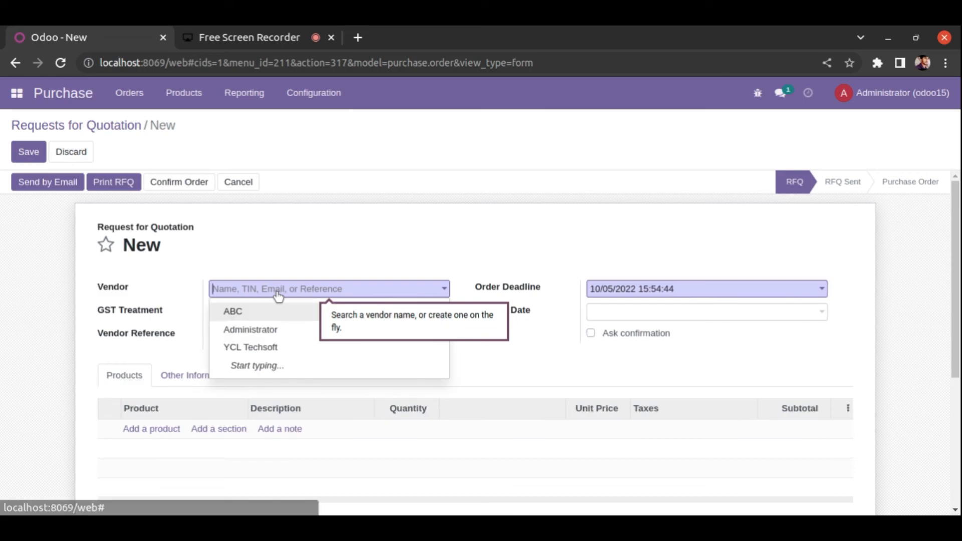
click(249, 316)
- Add the Laptop product to the request for quotation with a quantity of 5 and save it
scroll(249, 321, down, 3)
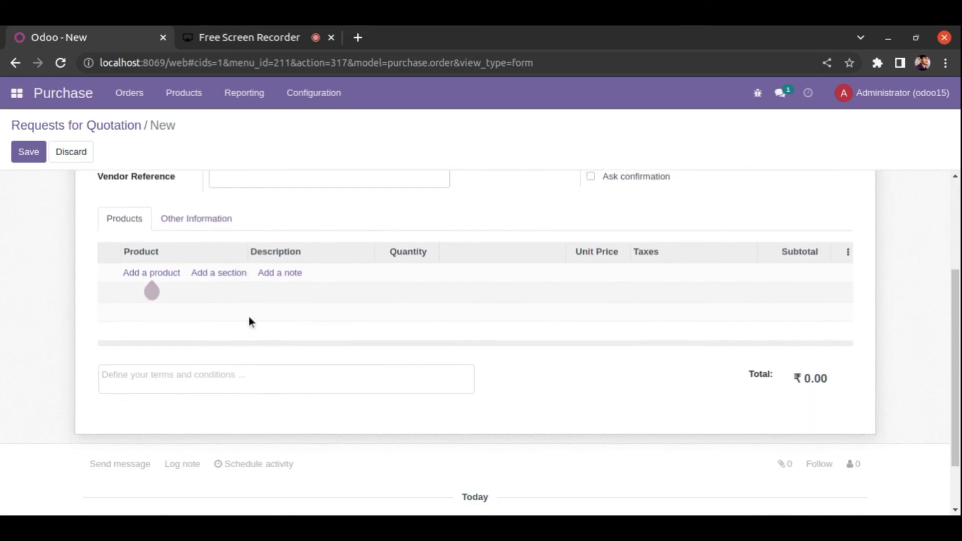
click(159, 271)
text(LAPT)
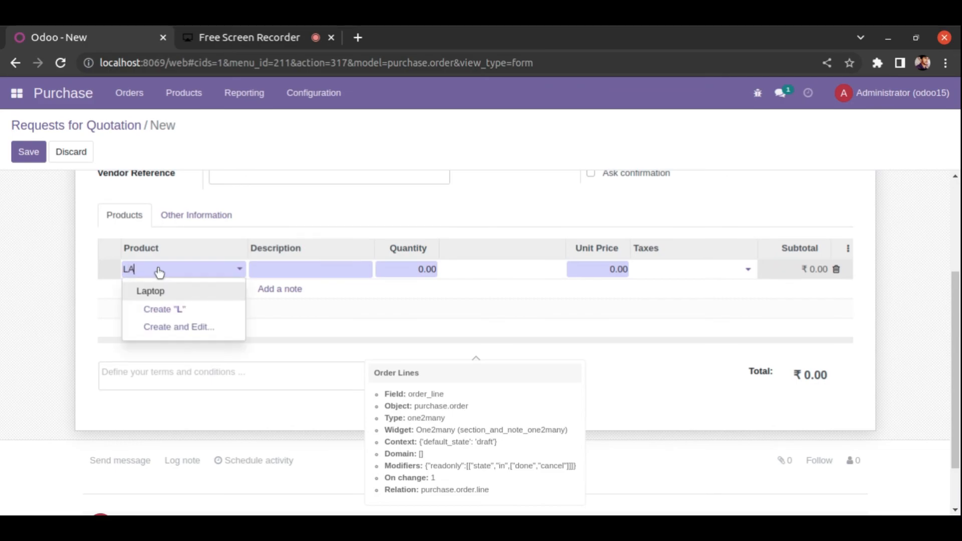
click(161, 290)
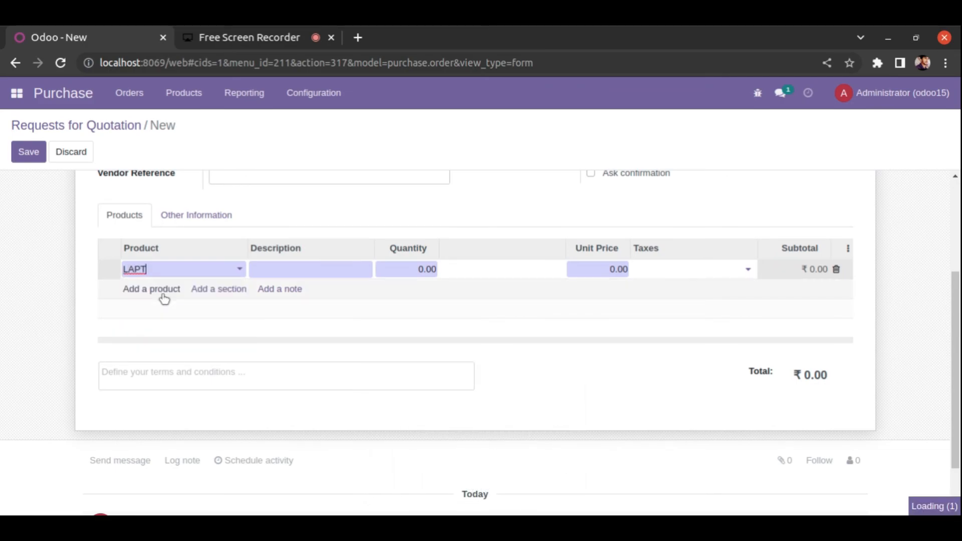
click(415, 270)
text(5)
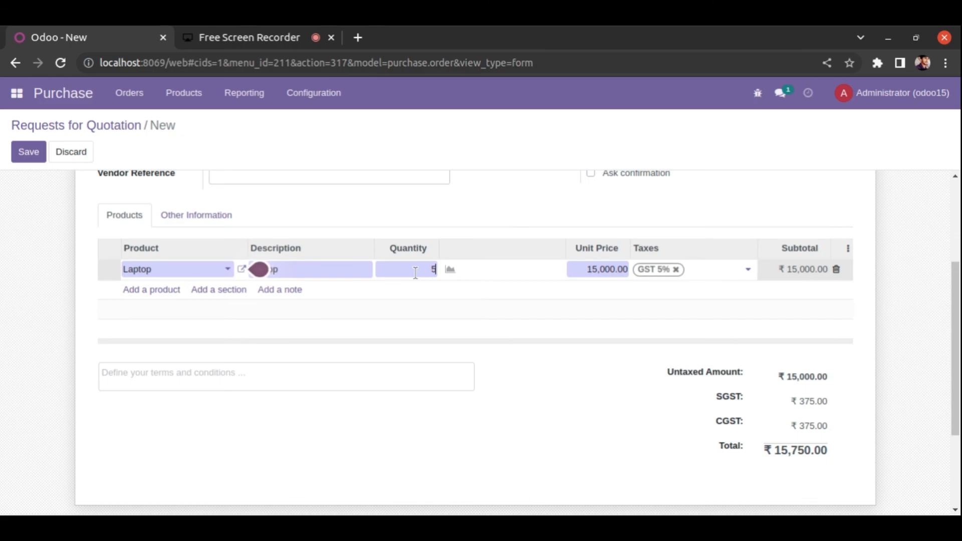
click(582, 328)
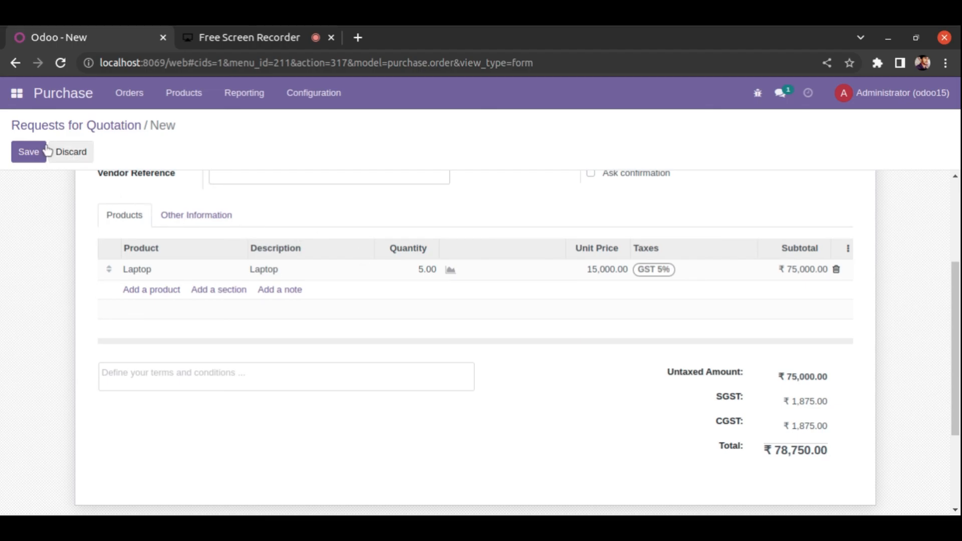
click(30, 155)
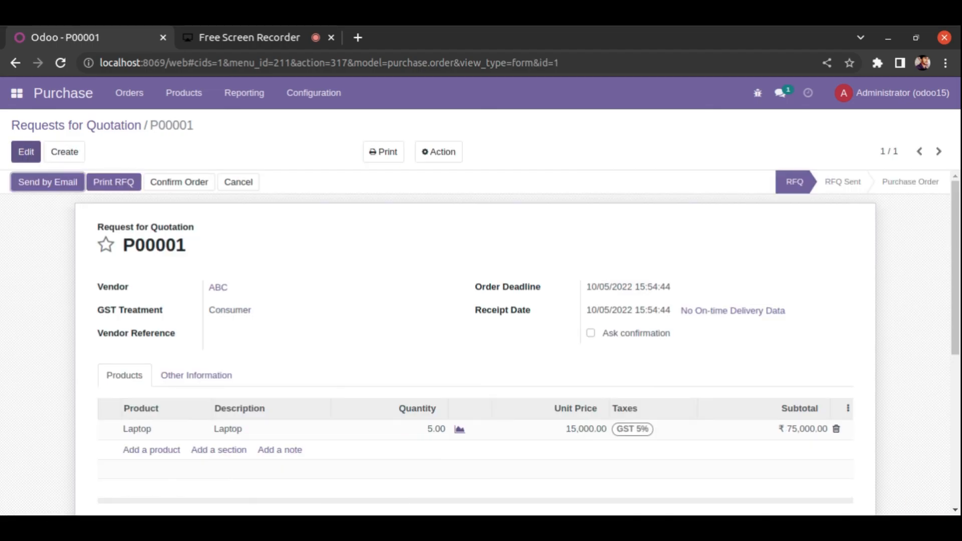
- Confirm the purchase order for the laptops and validate its incoming receipt
click(198, 184)
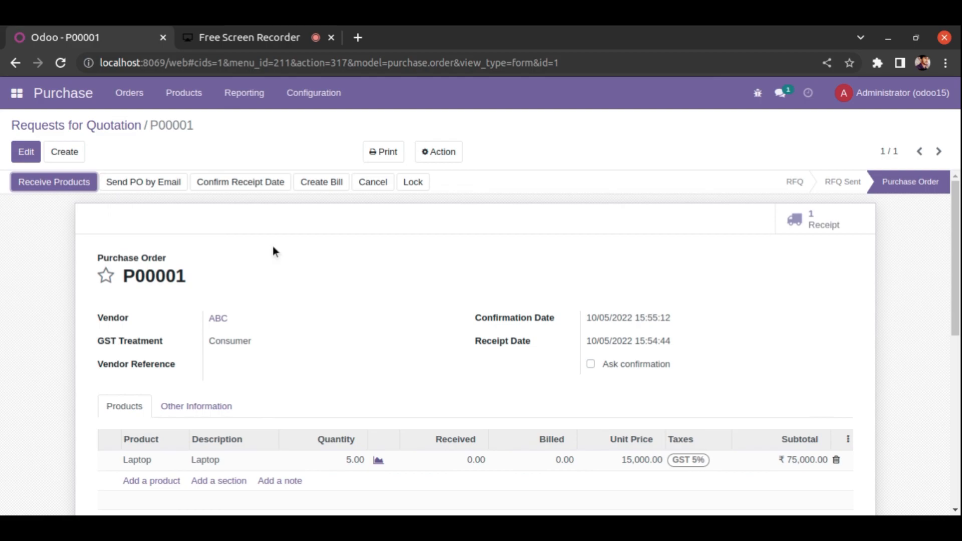
click(56, 190)
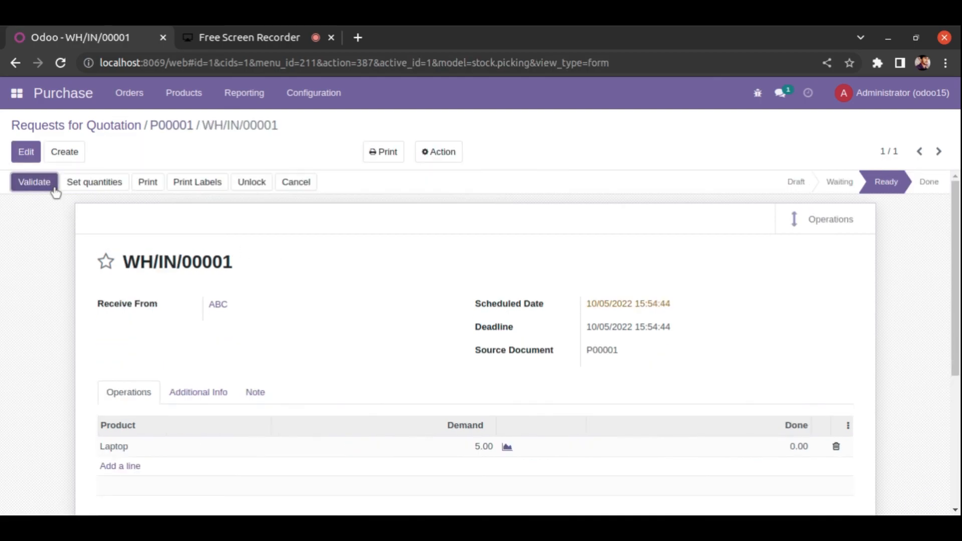
scroll(344, 323, down, 4)
scroll(341, 326, up, 4)
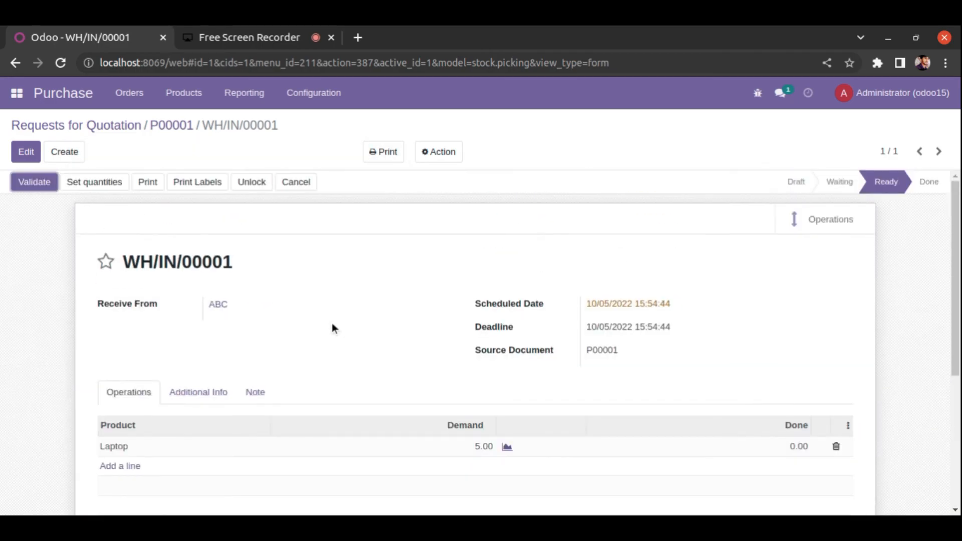
click(34, 183)
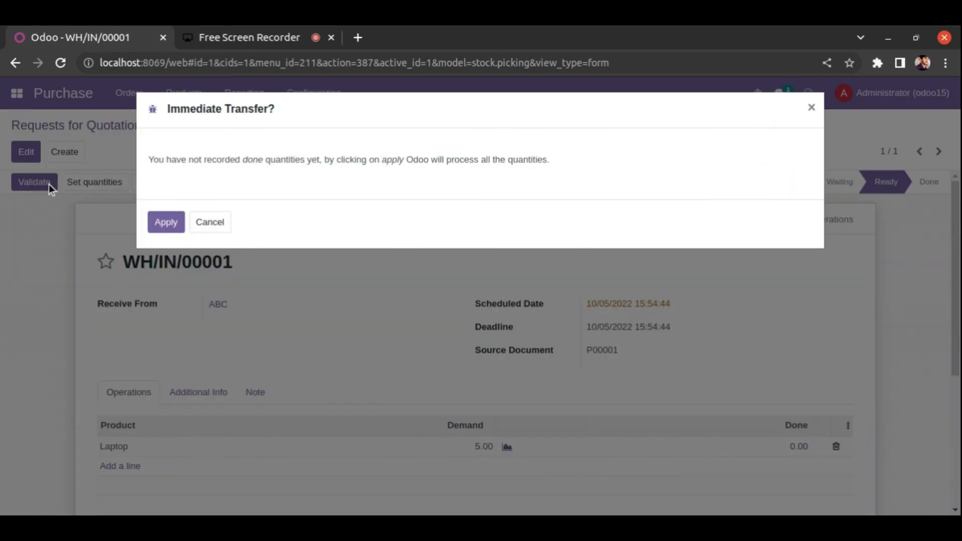